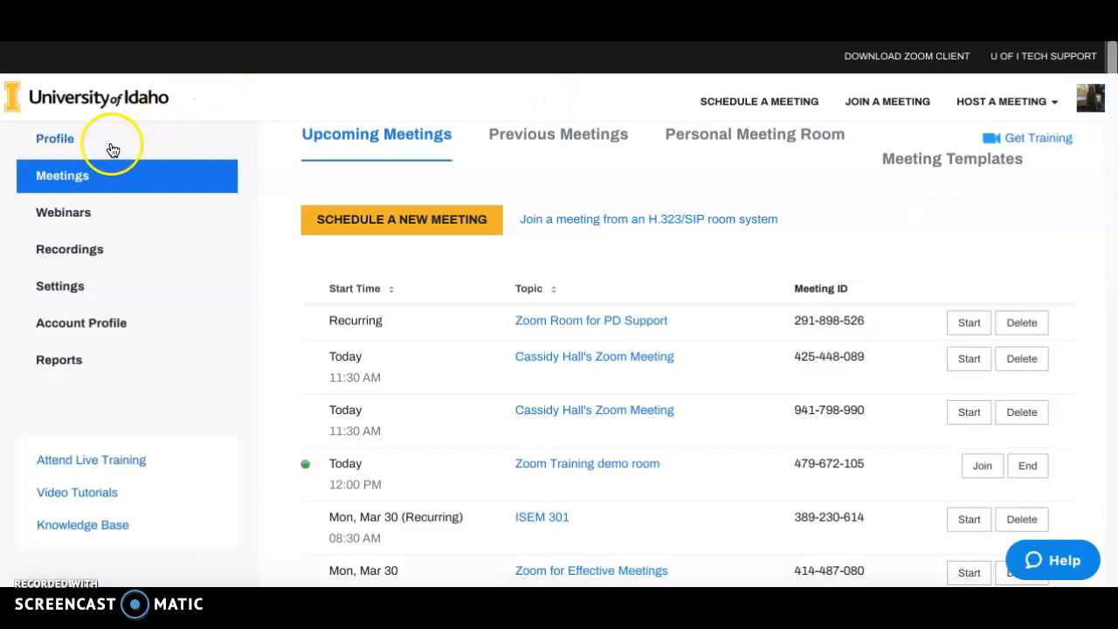
# Step: Open the Zoom profile page and review the personal details down to the Personal Meeting ID section
pyautogui.click(54, 138)
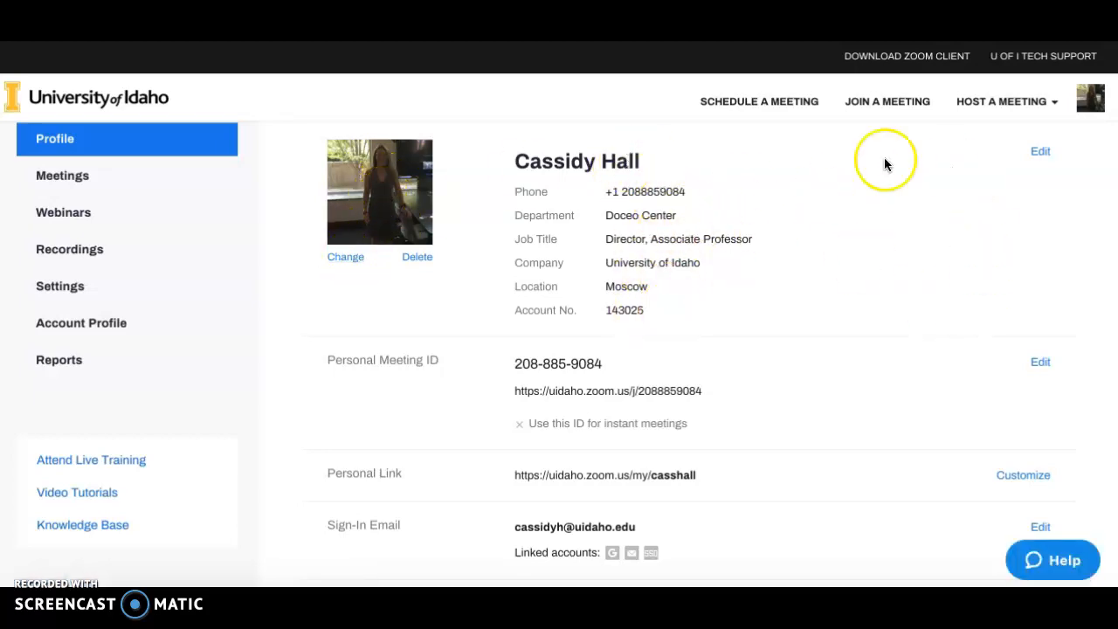
pyautogui.click(1035, 154)
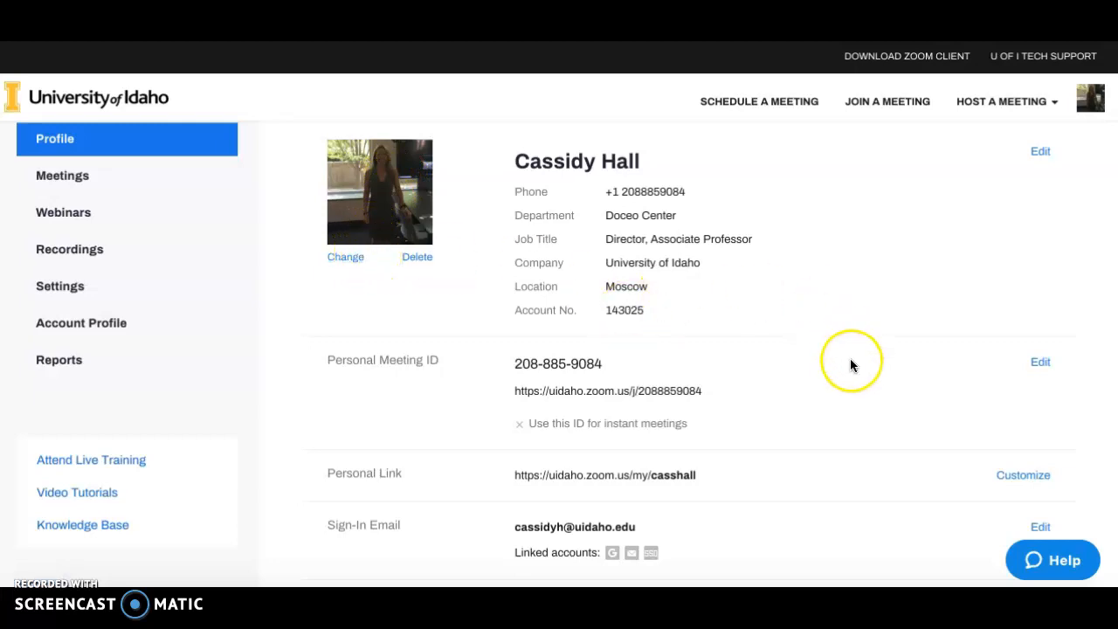
pyautogui.scroll(-3, 849, 358)
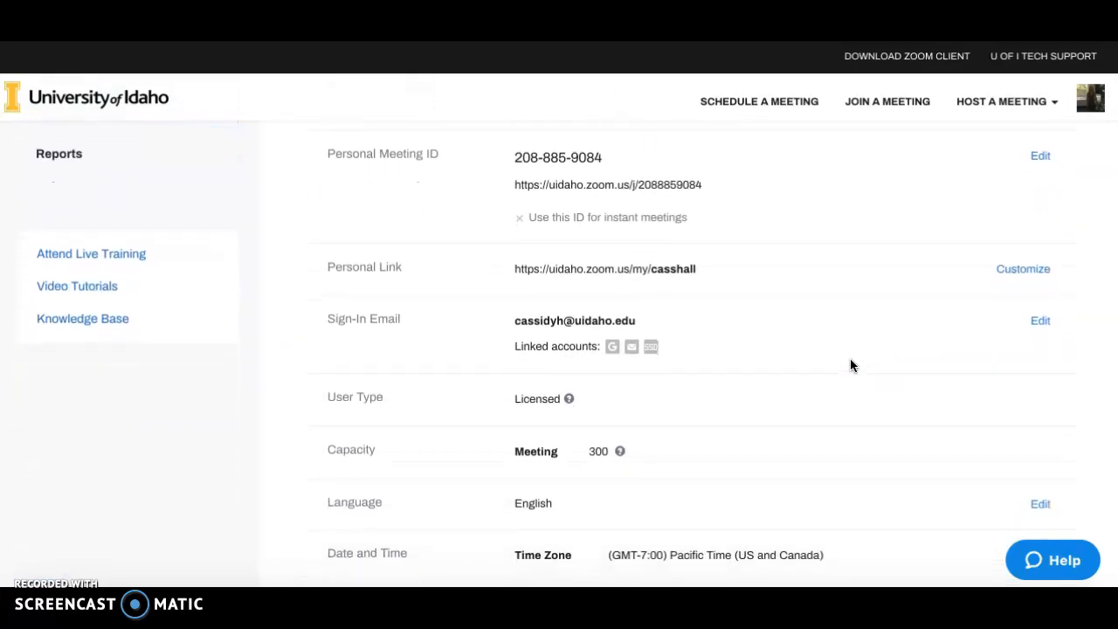
pyautogui.scroll(1, 850, 358)
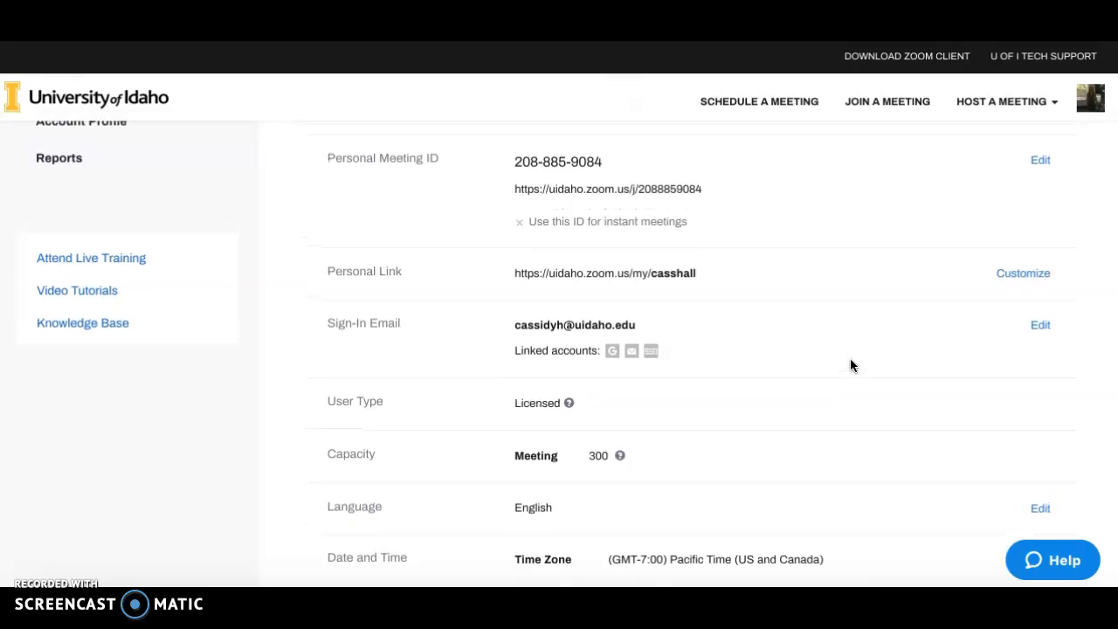
# Step: Open the Personal Meeting ID for editing and save it
pyautogui.click(442, 159)
pyautogui.moveTo(442, 159); pyautogui.dragTo(328, 160)
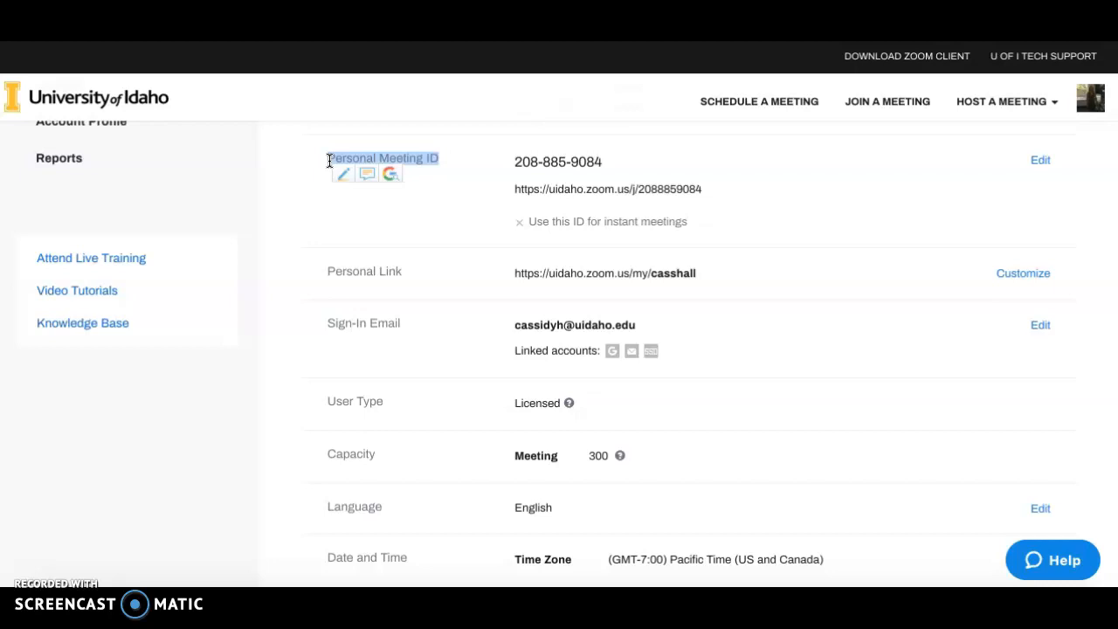
pyautogui.click(1040, 162)
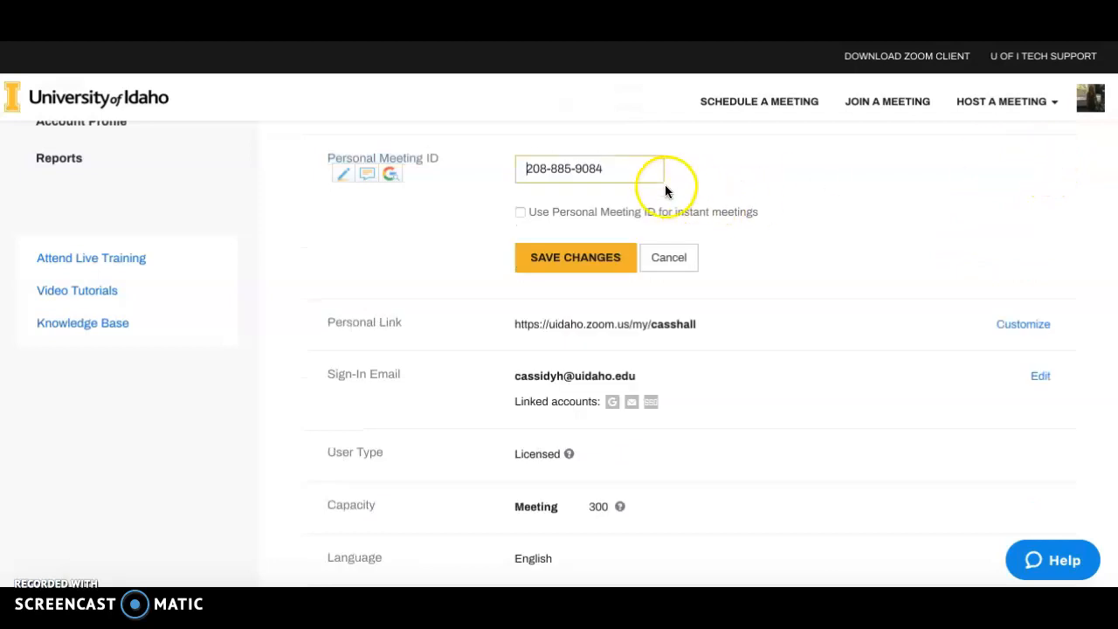
pyautogui.click(625, 169)
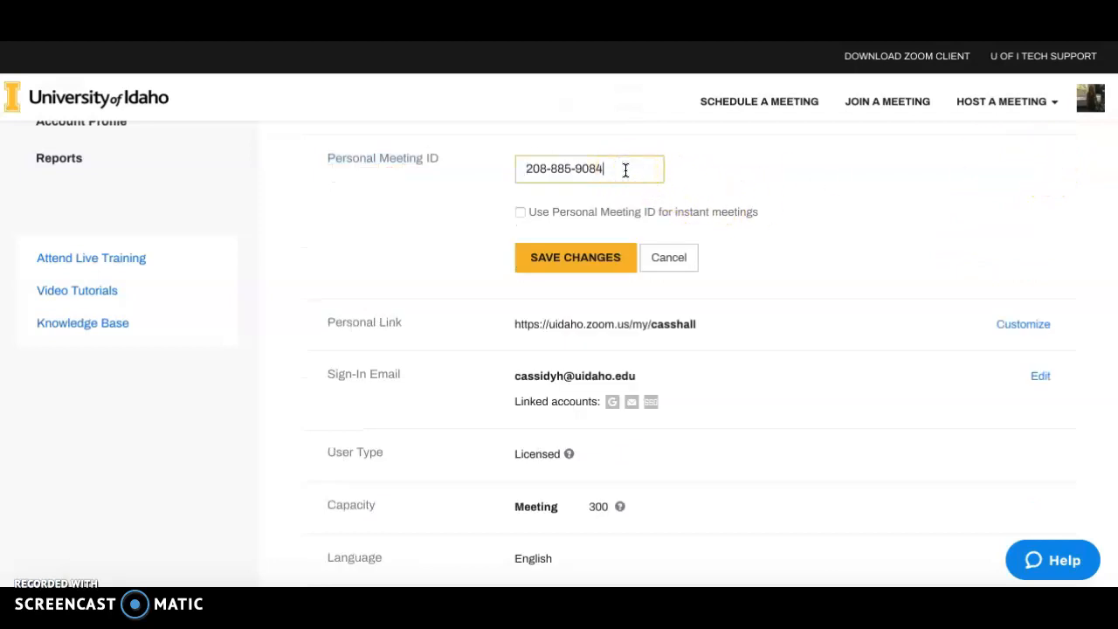
pyautogui.click(594, 256)
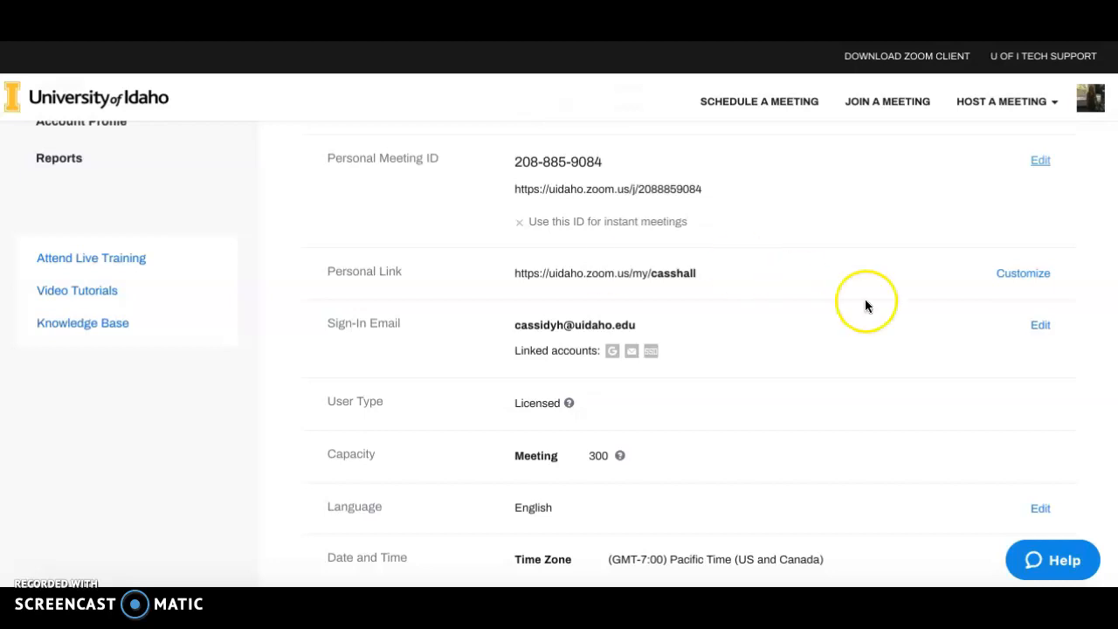
# Step: Open the Personal Link for customizing, select its editable ending, and cancel the edit
pyautogui.scroll(2, 826, 210)
pyautogui.scroll(-1, 821, 202)
pyautogui.scroll(-2, 821, 202)
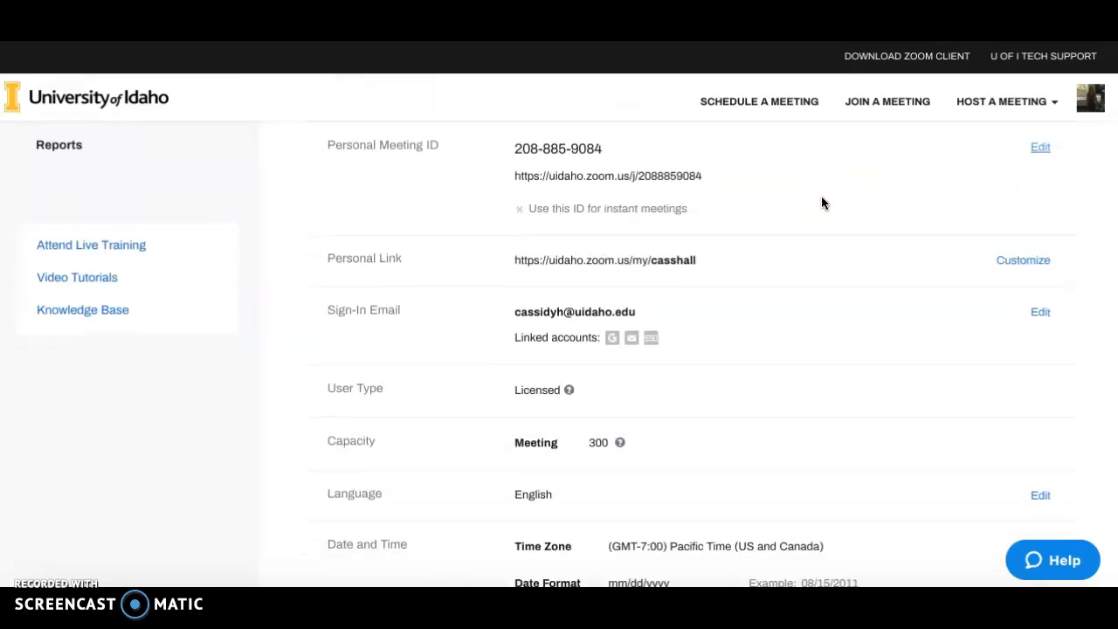
pyautogui.scroll(2, 811, 281)
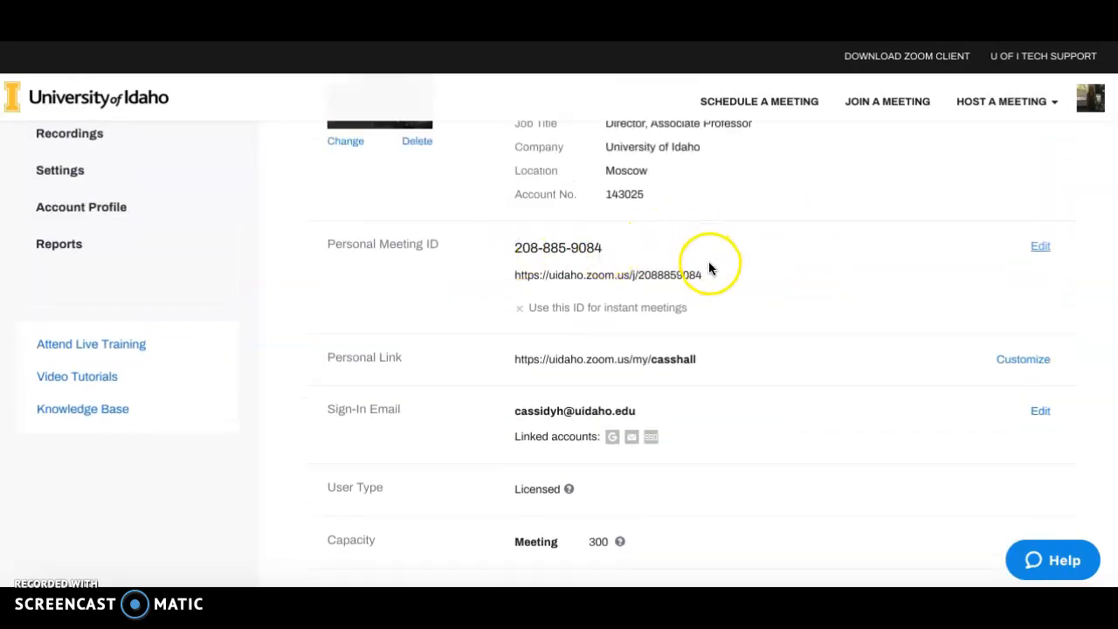
pyautogui.scroll(-2, 755, 361)
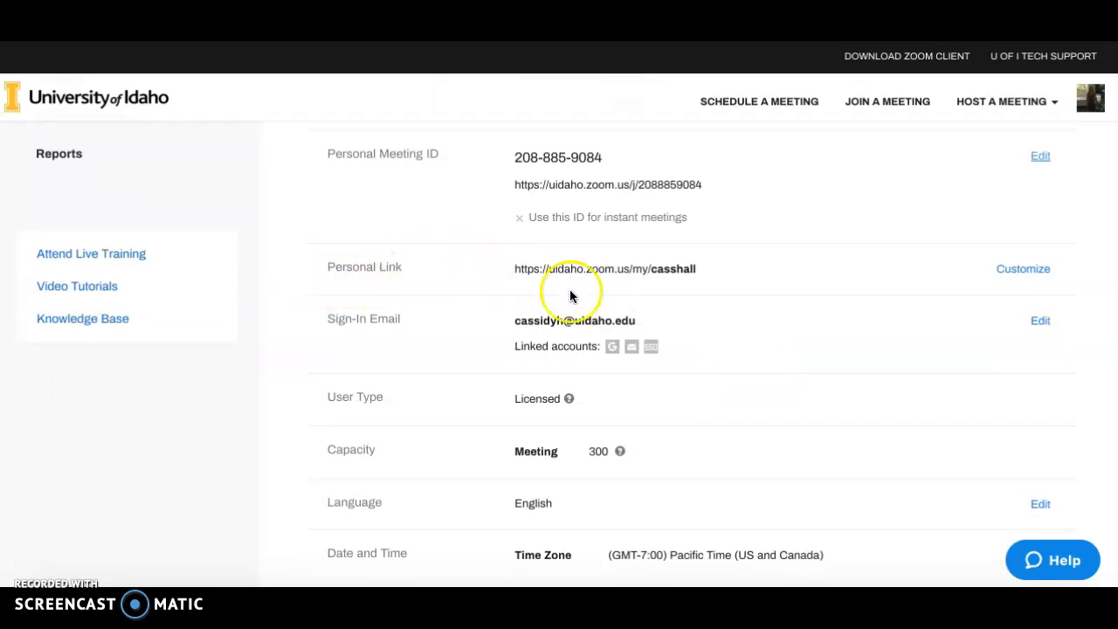
pyautogui.click(1029, 276)
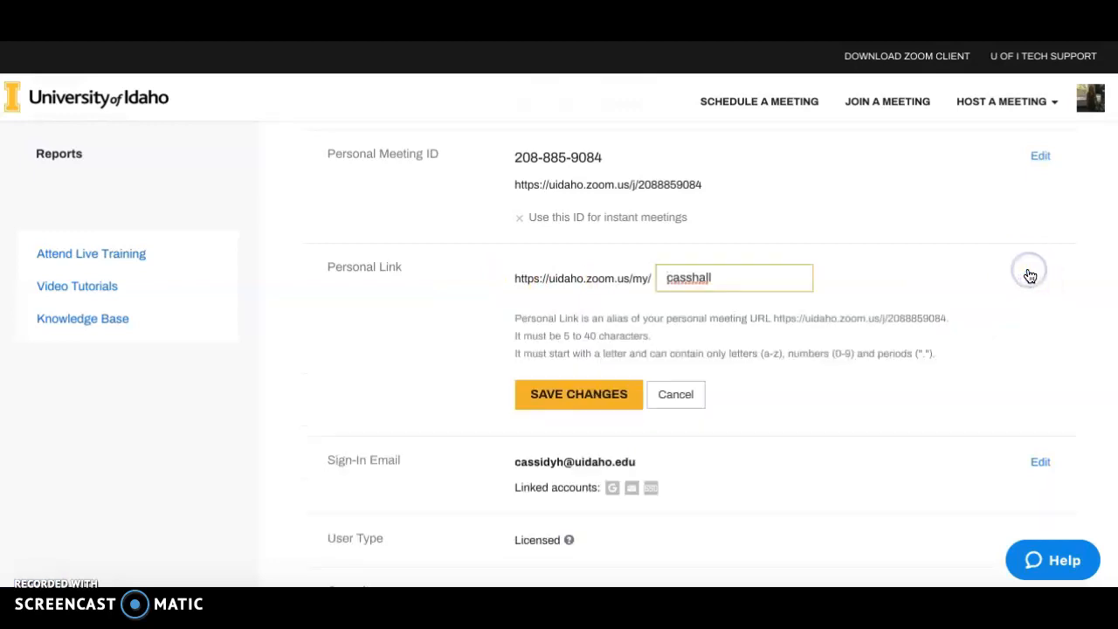
pyautogui.moveTo(730, 275); pyautogui.dragTo(658, 282)
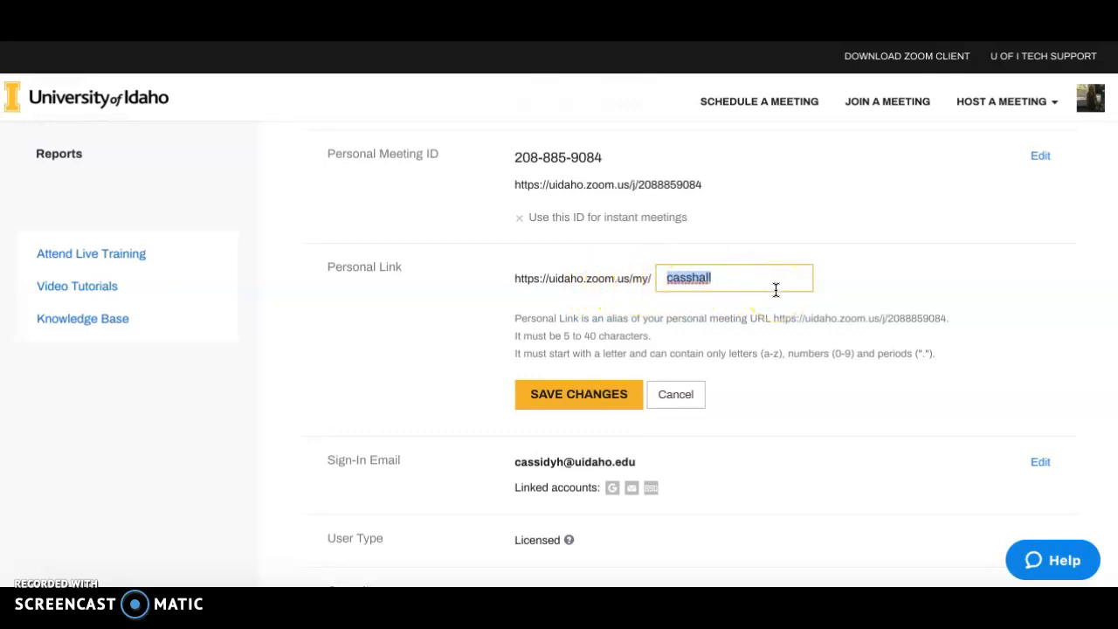
pyautogui.click(685, 396)
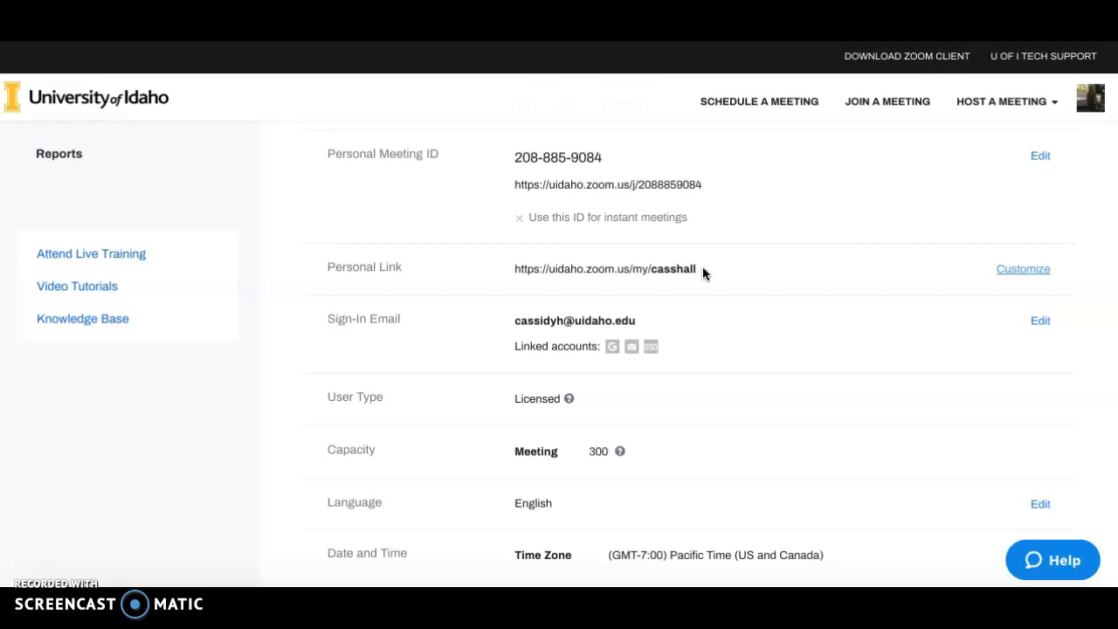
# Step: Review the rest of the profile page, from user type and time zone to calendar integration and sign-in settings
pyautogui.scroll(-3, 834, 391)
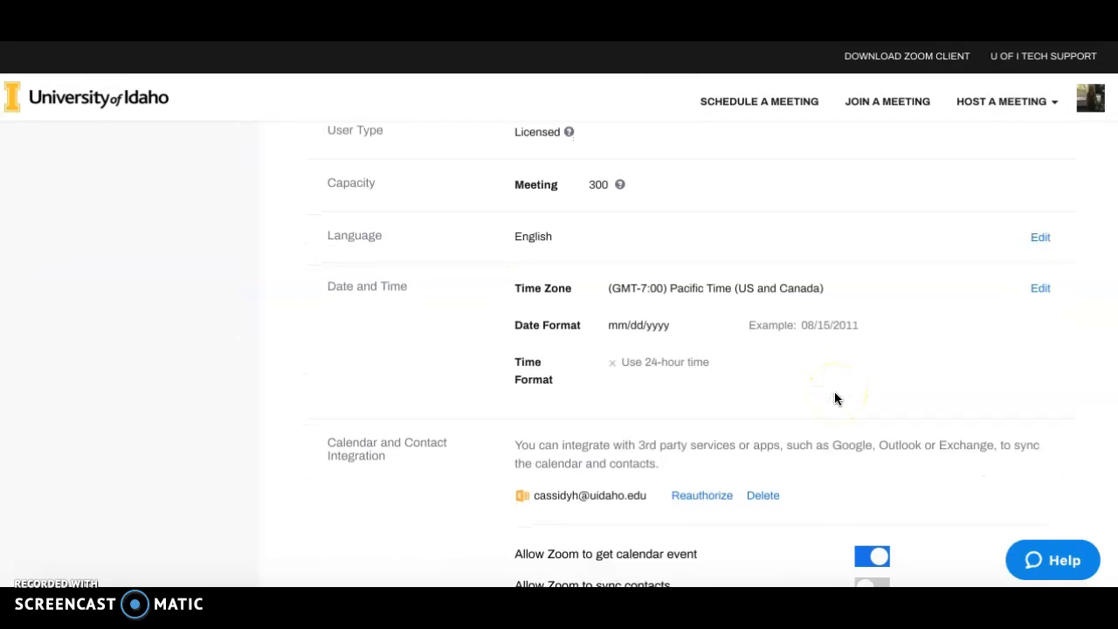
pyautogui.scroll(-4, 834, 398)
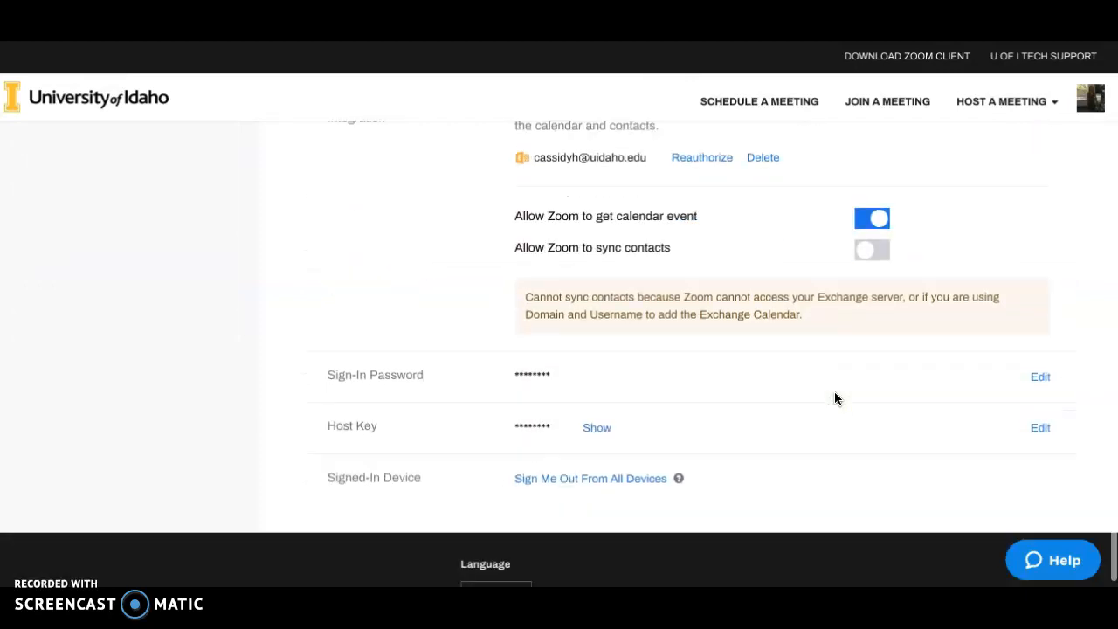
pyautogui.scroll(10, 834, 399)
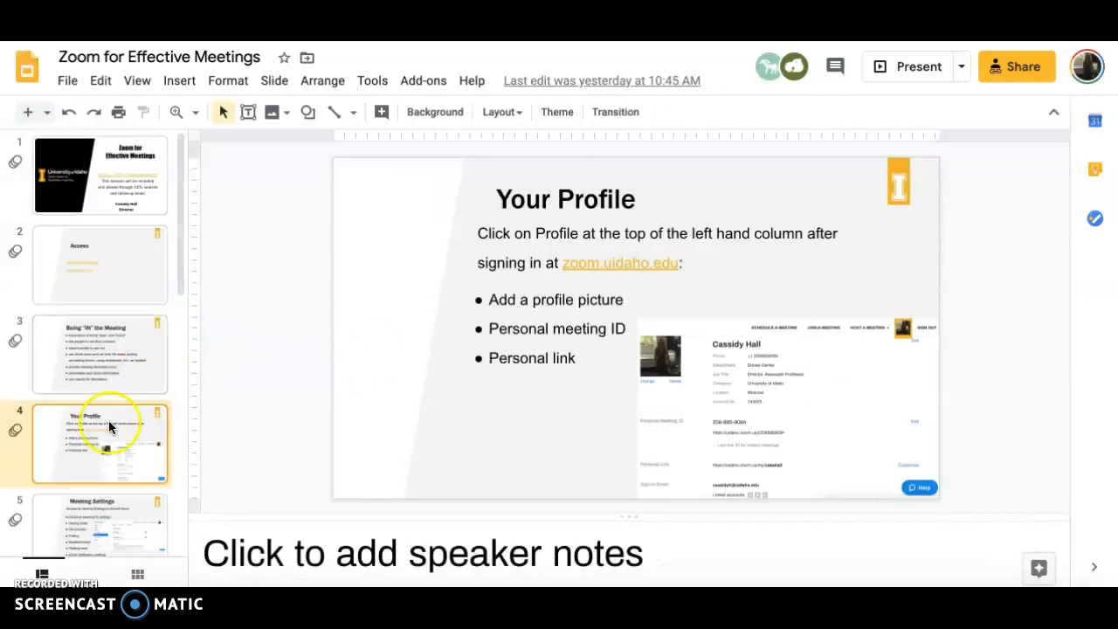
# Step: Show the Meeting Settings slide in Google Slides and open the Settings page in the Zoom portal
pyautogui.click(85, 504)
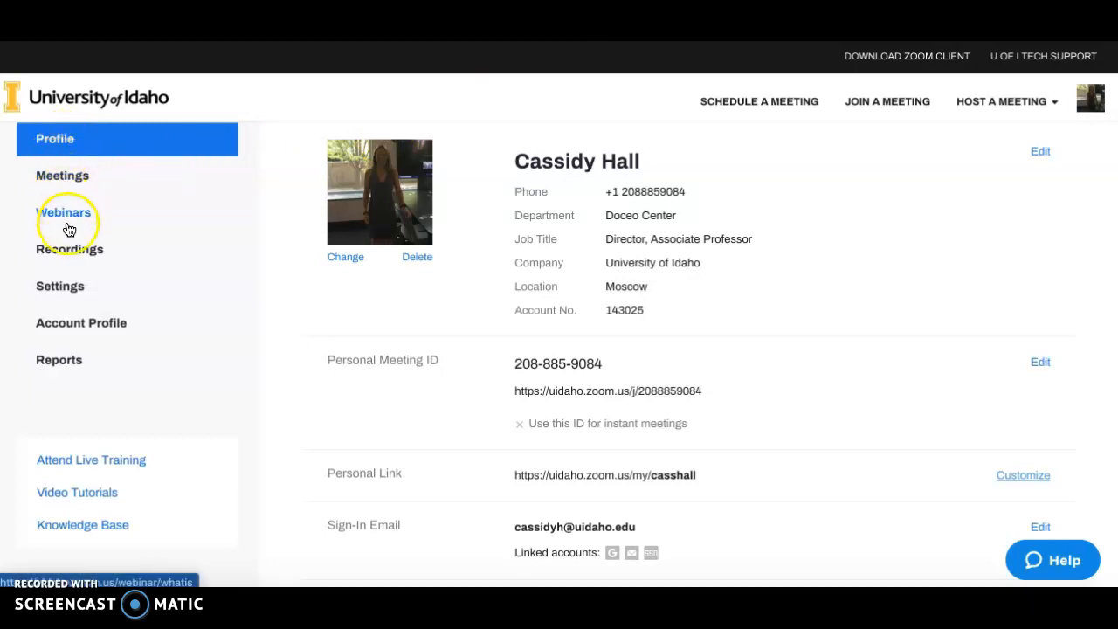
pyautogui.click(60, 290)
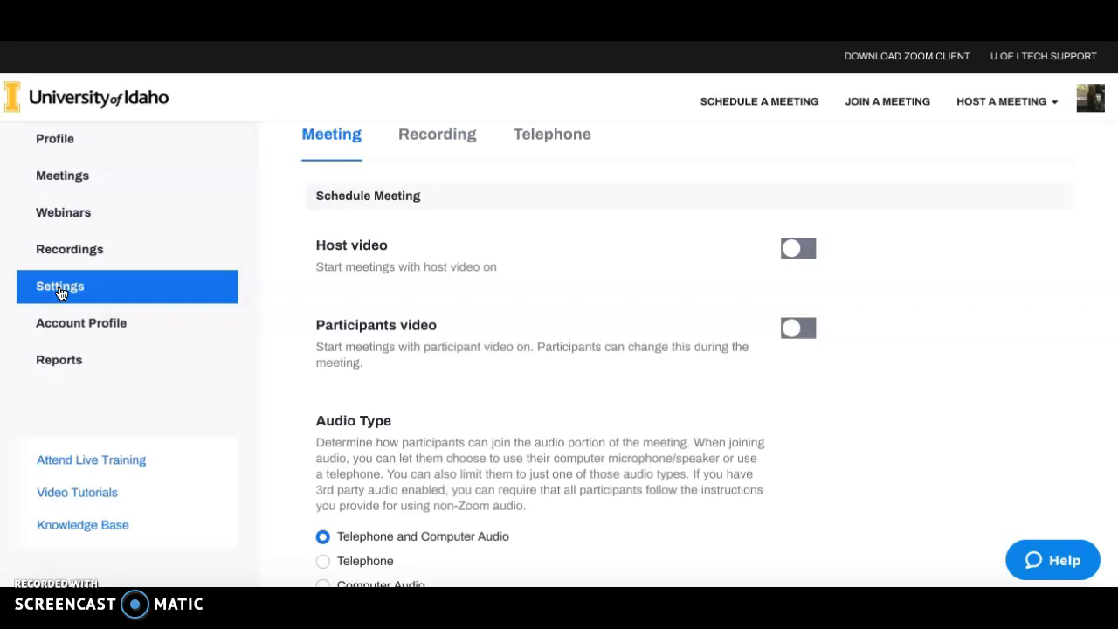
# Step: Examine the scheduling options for host and participant video, audio type, joining before host, and Personal Meeting ID use
pyautogui.scroll(-3, 731, 496)
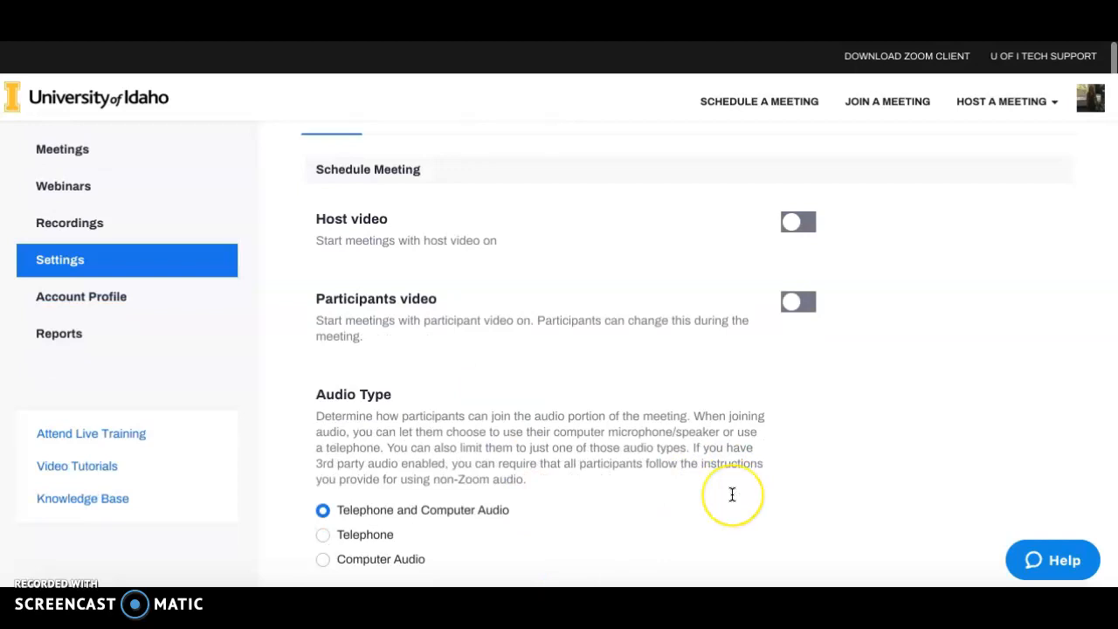
pyautogui.scroll(-1, 731, 495)
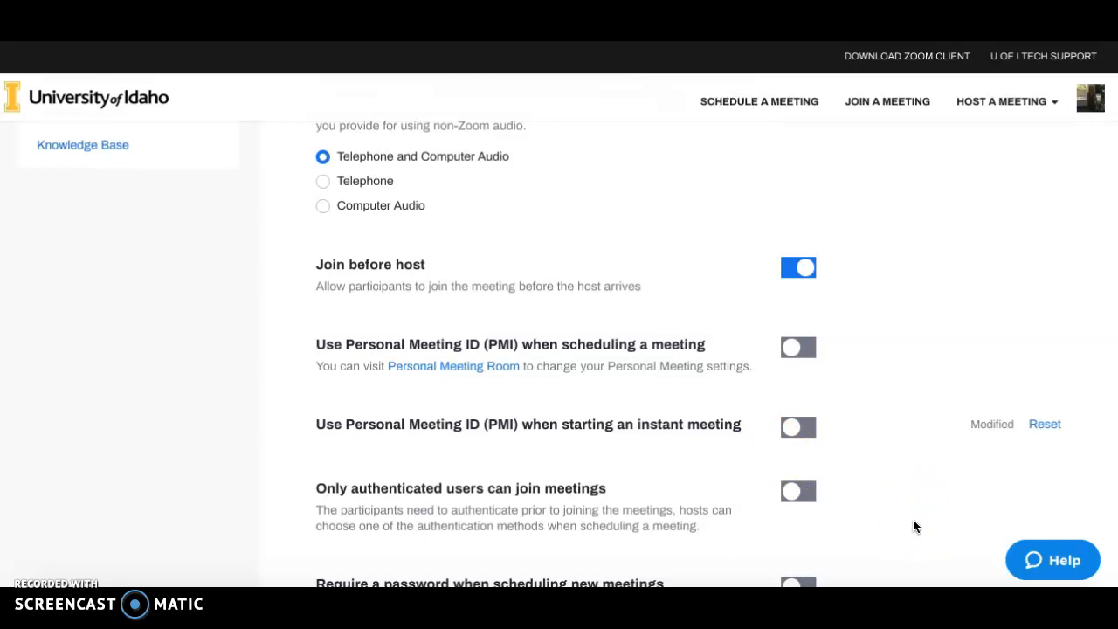
pyautogui.tripleClick(313, 349)
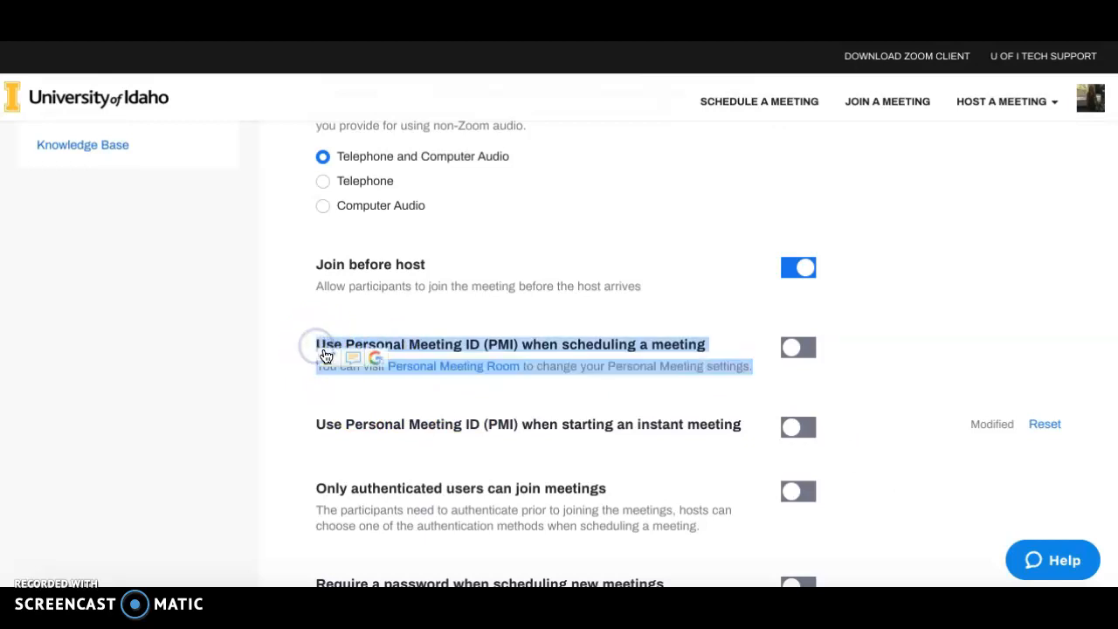
pyautogui.click(711, 325)
pyautogui.click(870, 347)
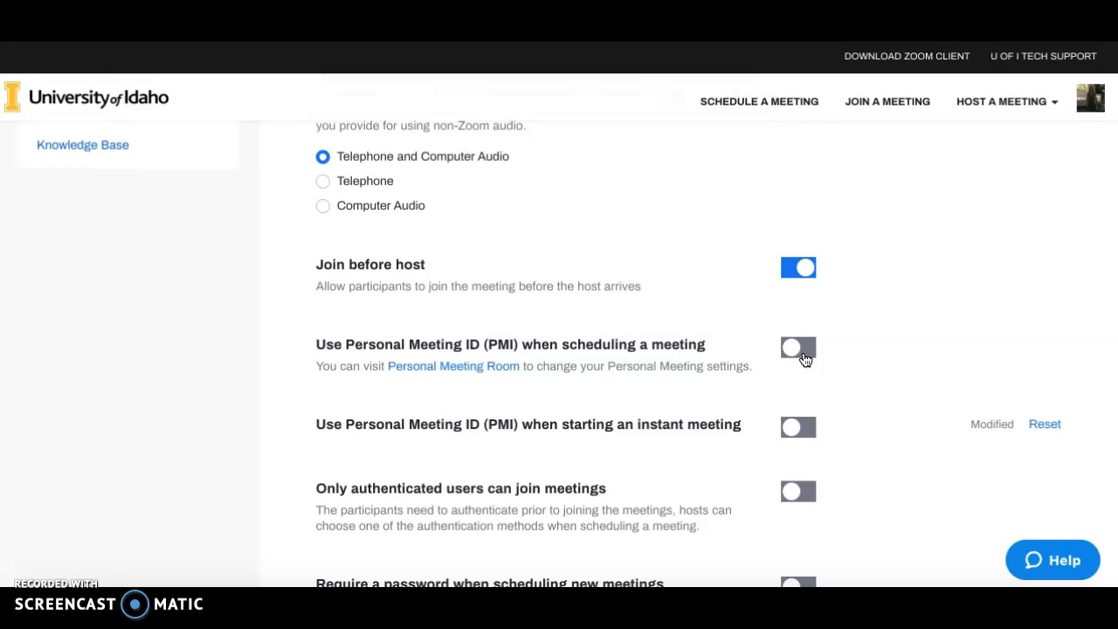
pyautogui.click(888, 407)
# Step: Examine the meeting password requirements and the option to mute participants upon entry
pyautogui.scroll(-3, 888, 407)
pyautogui.scroll(-3, 889, 414)
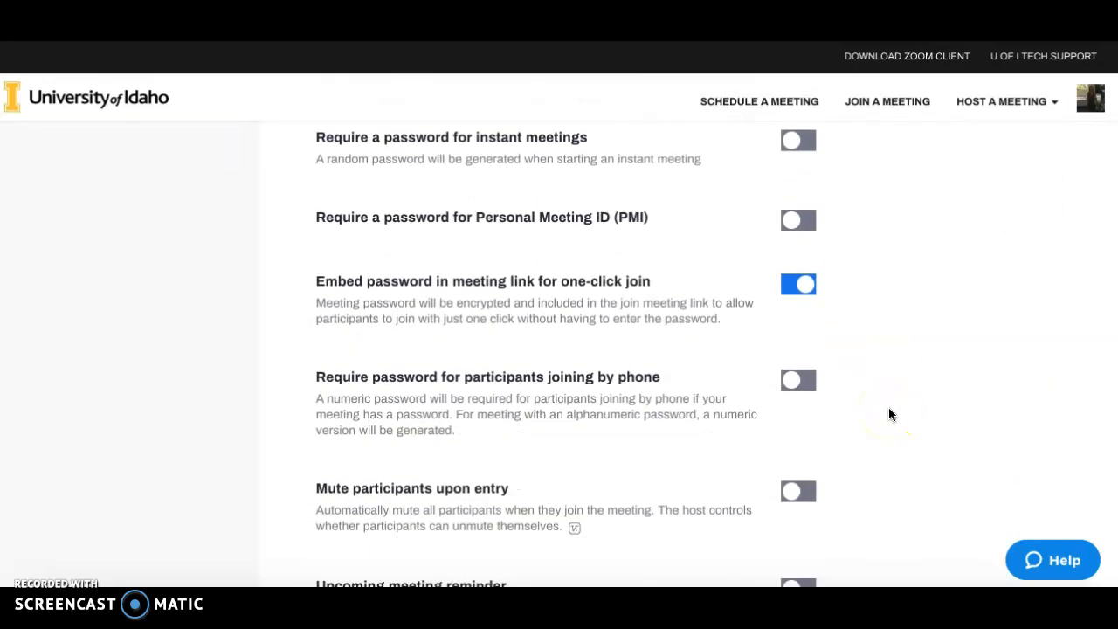
pyautogui.scroll(-2, 889, 414)
pyautogui.scroll(1, 888, 414)
pyautogui.click(788, 265)
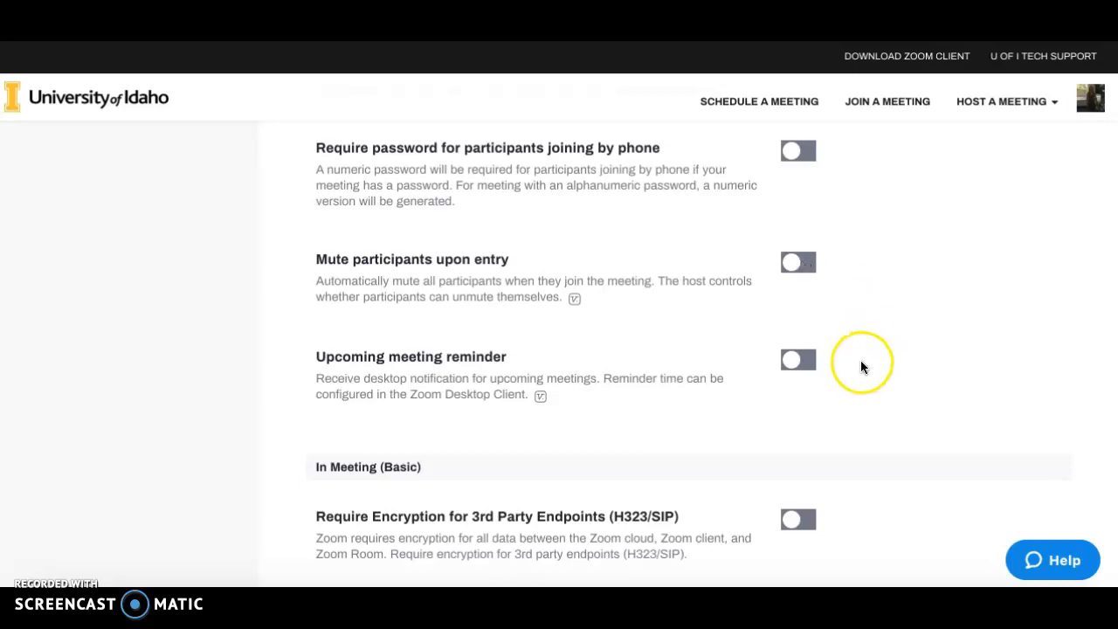
# Step: Turn the Private chat setting off and back on
pyautogui.scroll(-5, 860, 360)
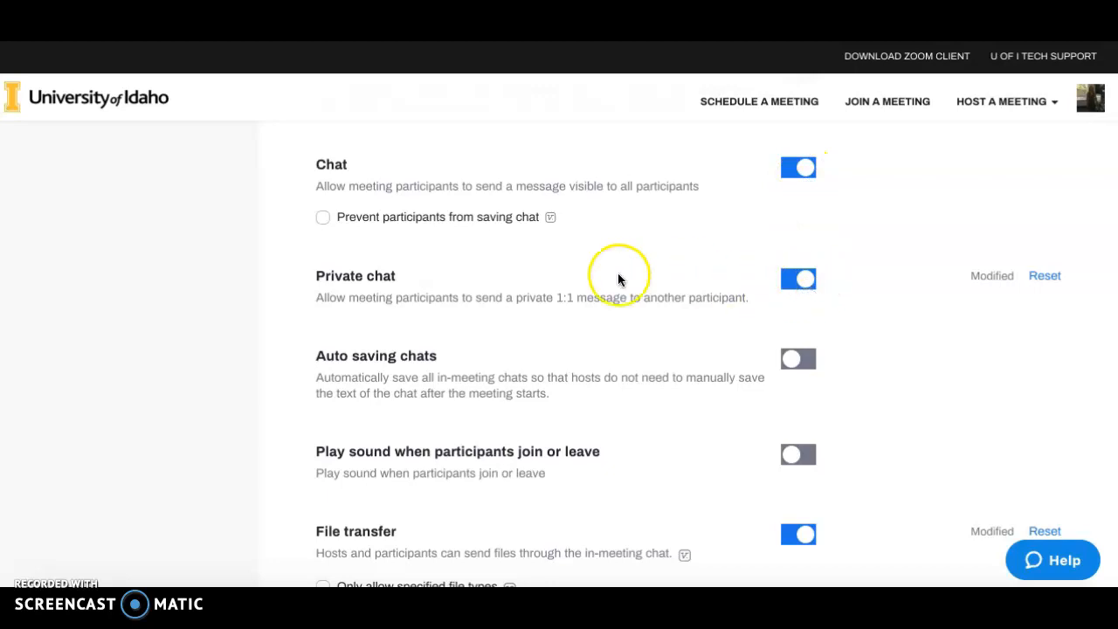
pyautogui.click(797, 281)
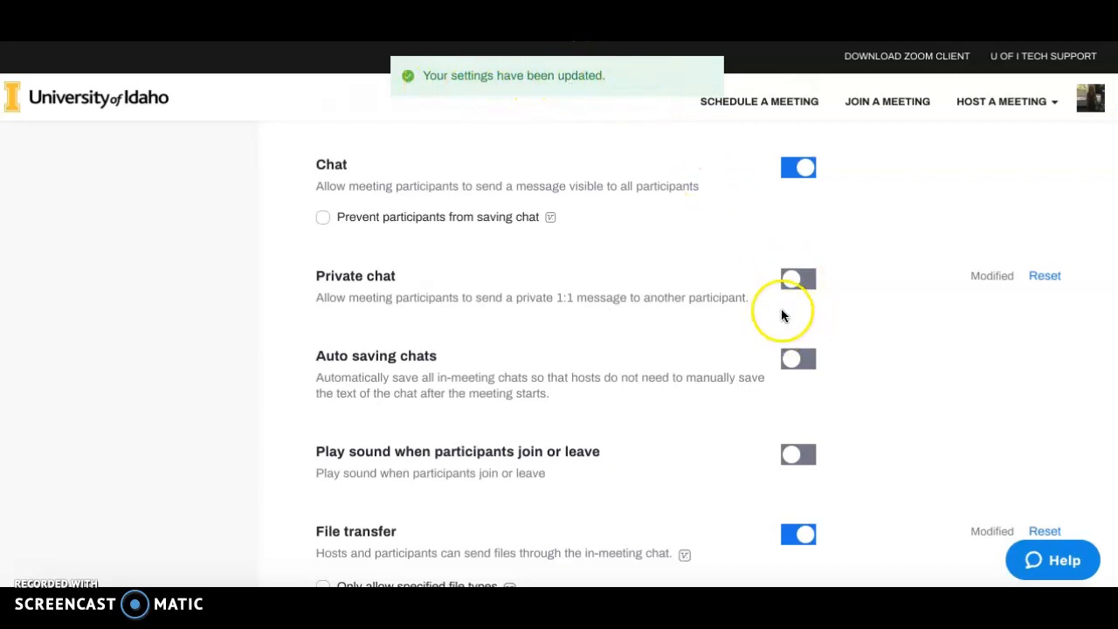
pyautogui.click(797, 283)
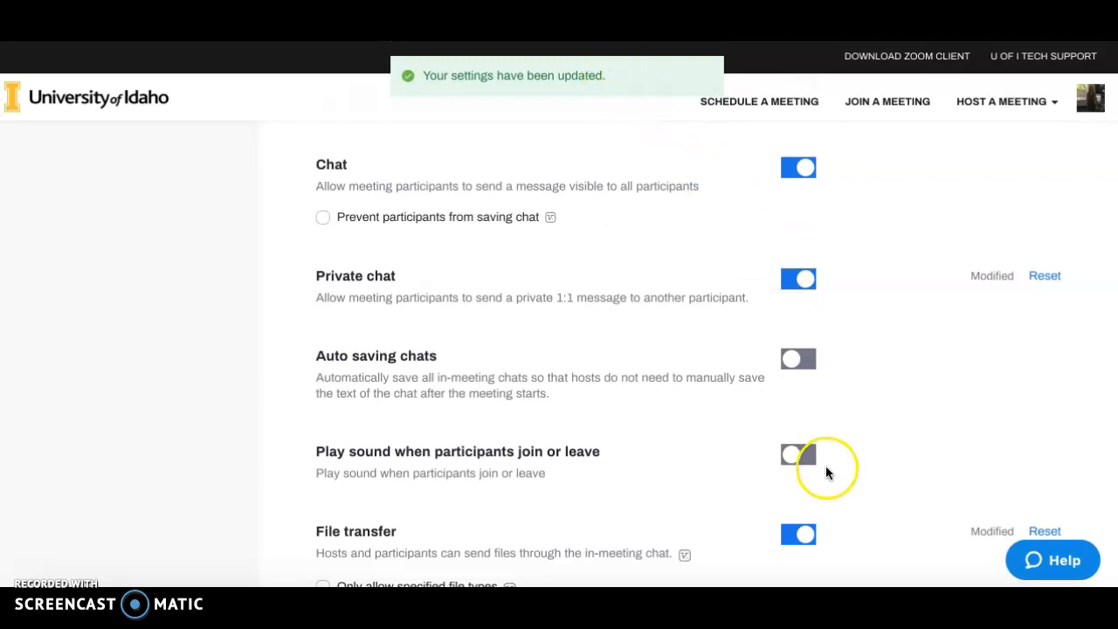
# Step: Examine the in-meeting options for file transfer, feedback, co-host, and polling
pyautogui.scroll(-1, 847, 469)
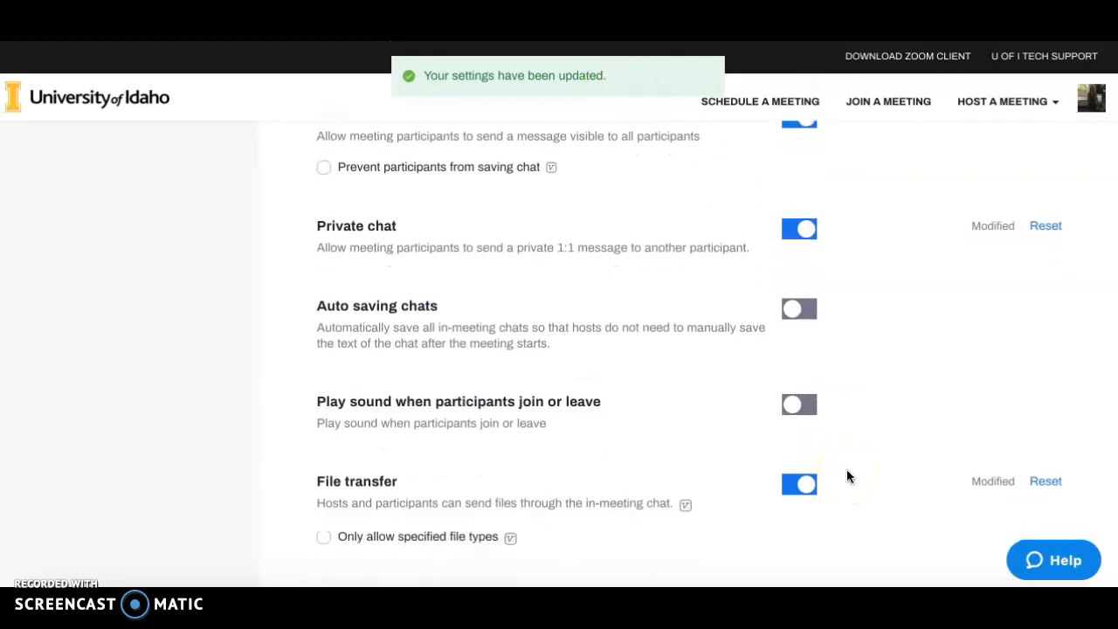
pyautogui.scroll(-1, 847, 470)
pyautogui.scroll(-3, 846, 476)
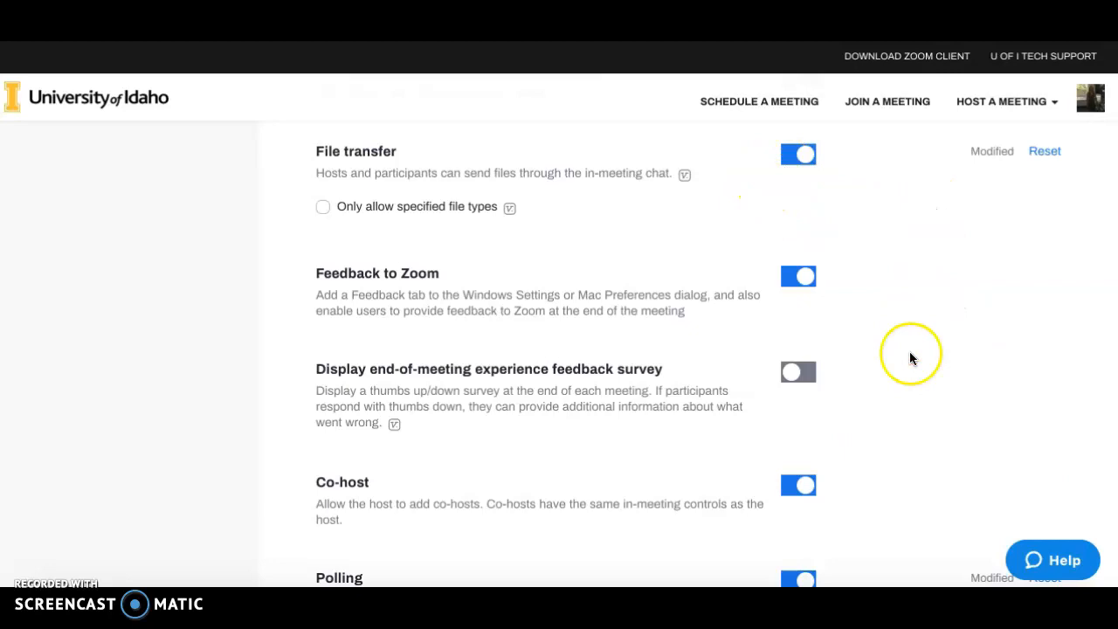
pyautogui.scroll(-4, 913, 365)
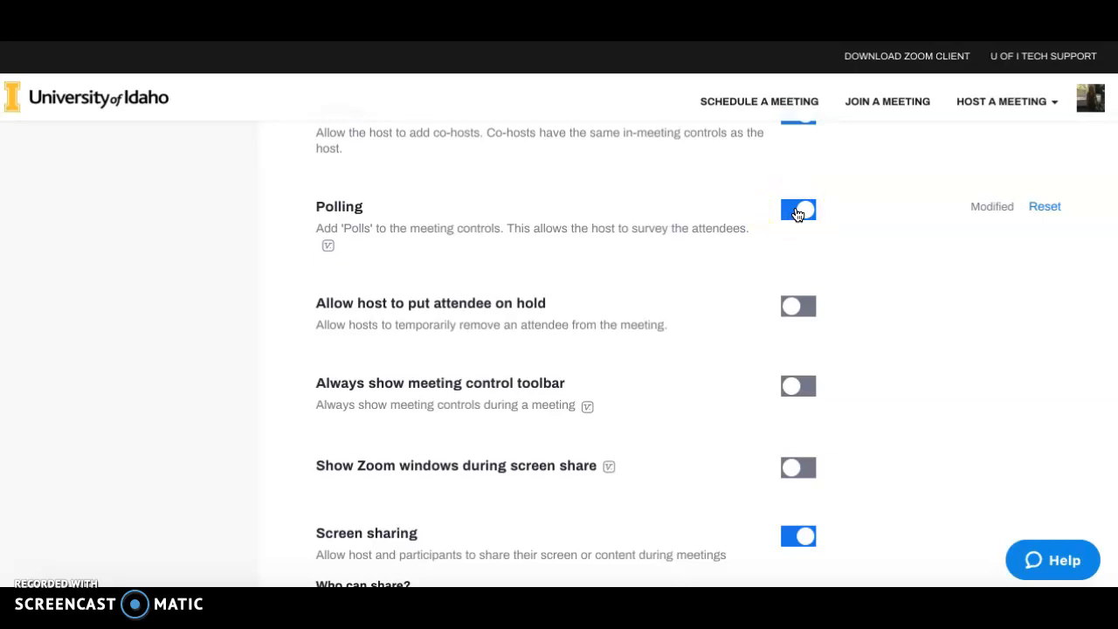
pyautogui.click(917, 372)
# Step: Examine the Screen sharing options for who can share and who can start while someone else is sharing
pyautogui.scroll(-3, 917, 372)
pyautogui.scroll(-2, 917, 375)
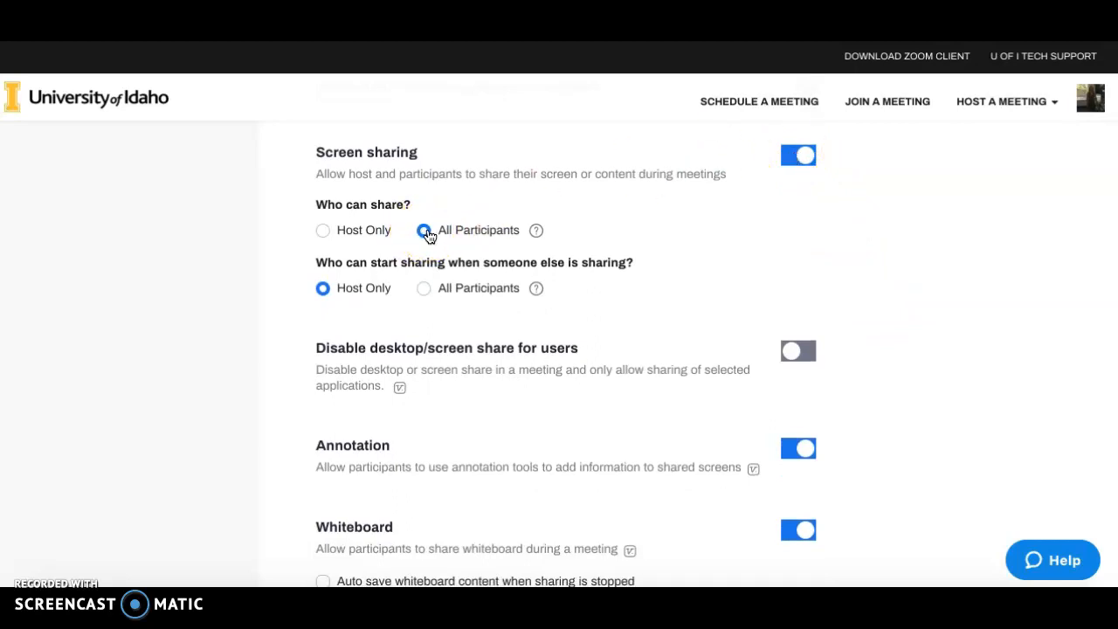
pyautogui.click(322, 289)
# Step: Examine the annotation, whiteboard, remote control, nonverbal feedback, and breakout room settings
pyautogui.scroll(-2, 977, 485)
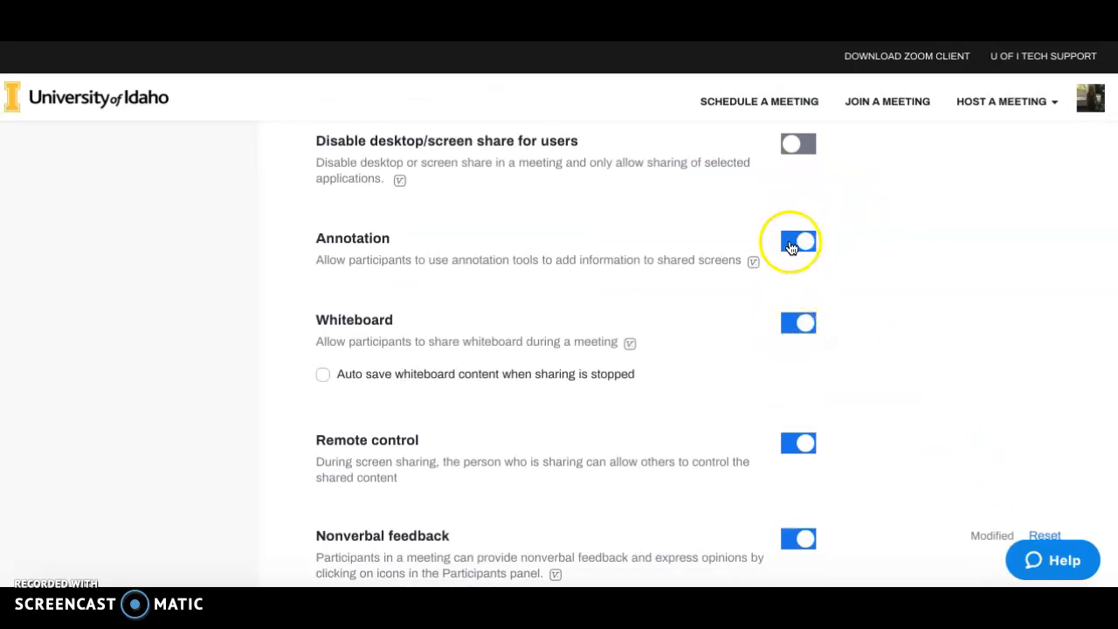
pyautogui.scroll(-1, 863, 361)
pyautogui.scroll(-5, 862, 360)
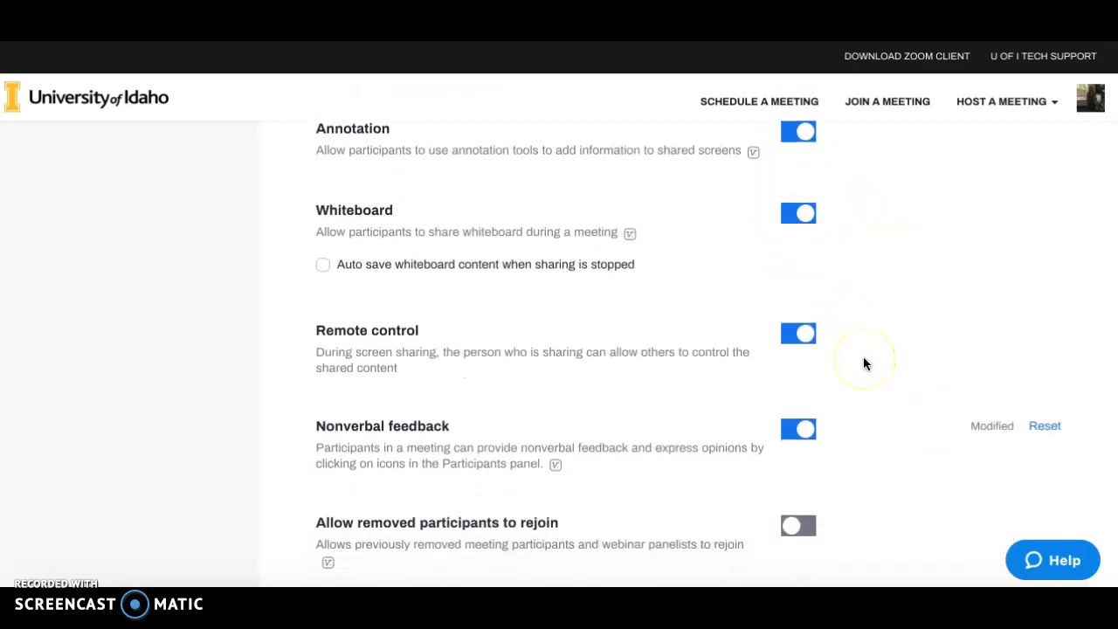
pyautogui.scroll(-2, 862, 363)
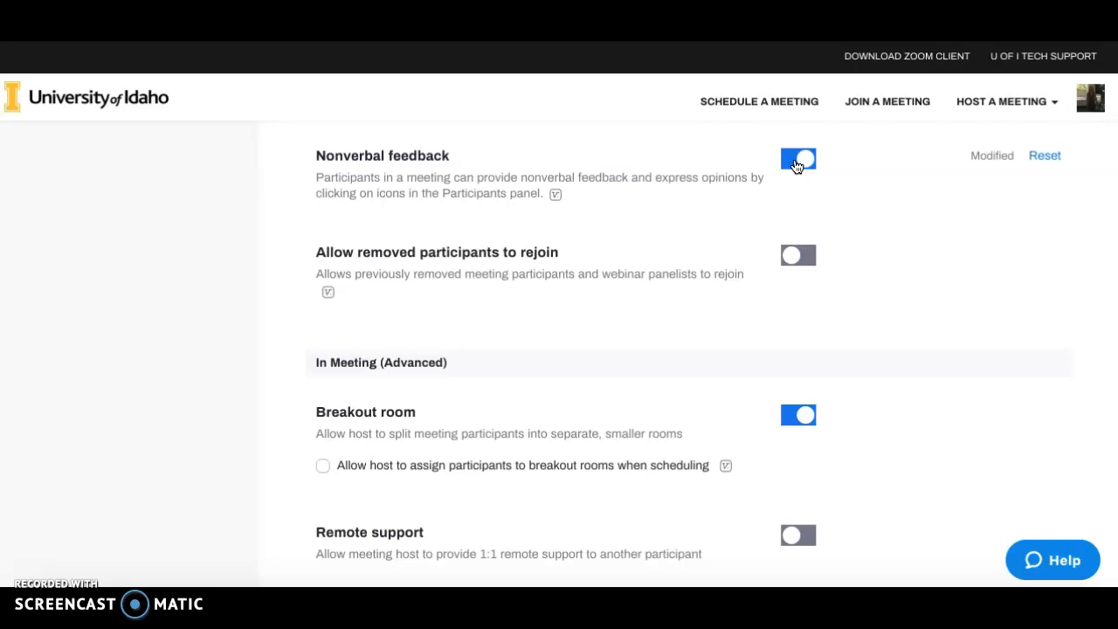
# Step: Examine the In Meeting (Advanced) settings from breakout rooms, captions, and virtual background through the waiting room and live streaming
pyautogui.click(869, 233)
pyautogui.scroll(-3, 932, 401)
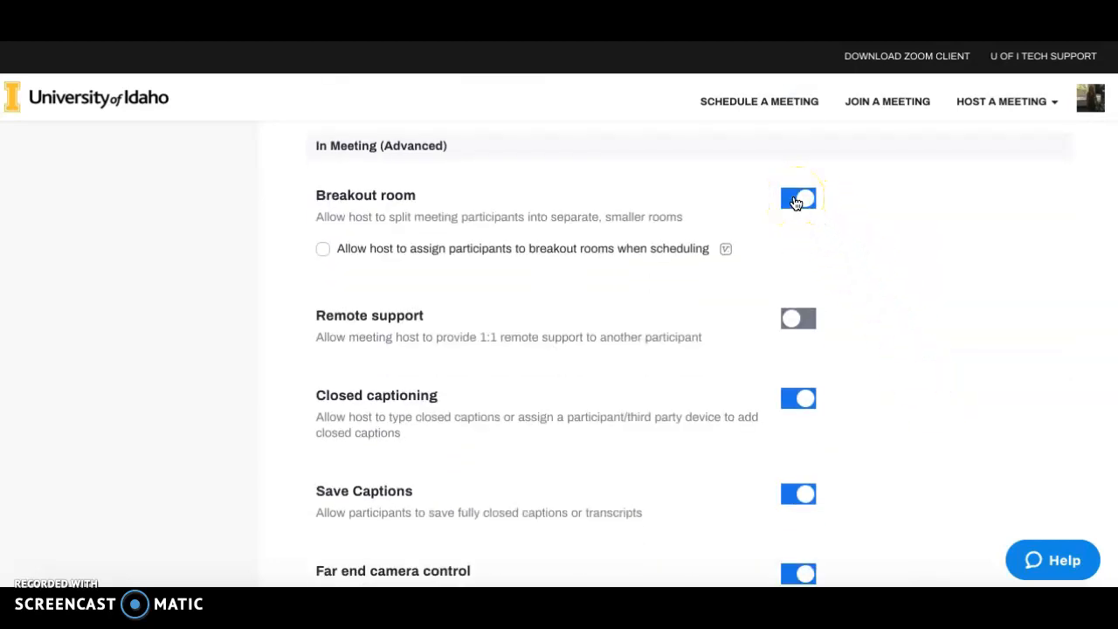
pyautogui.click(956, 242)
pyautogui.scroll(-3, 959, 284)
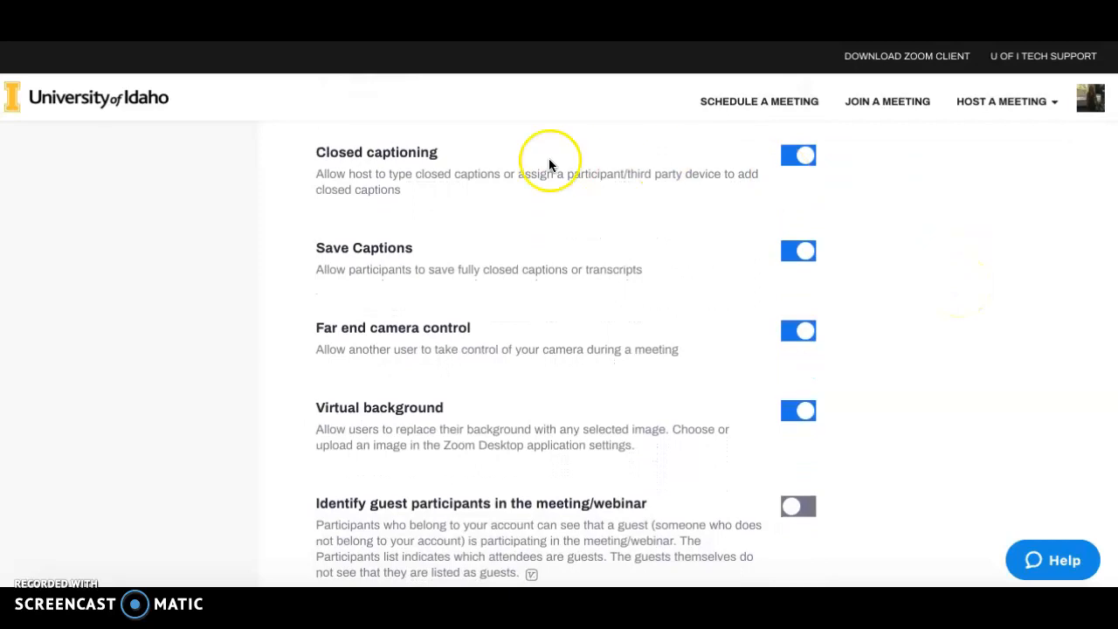
pyautogui.scroll(-2, 711, 437)
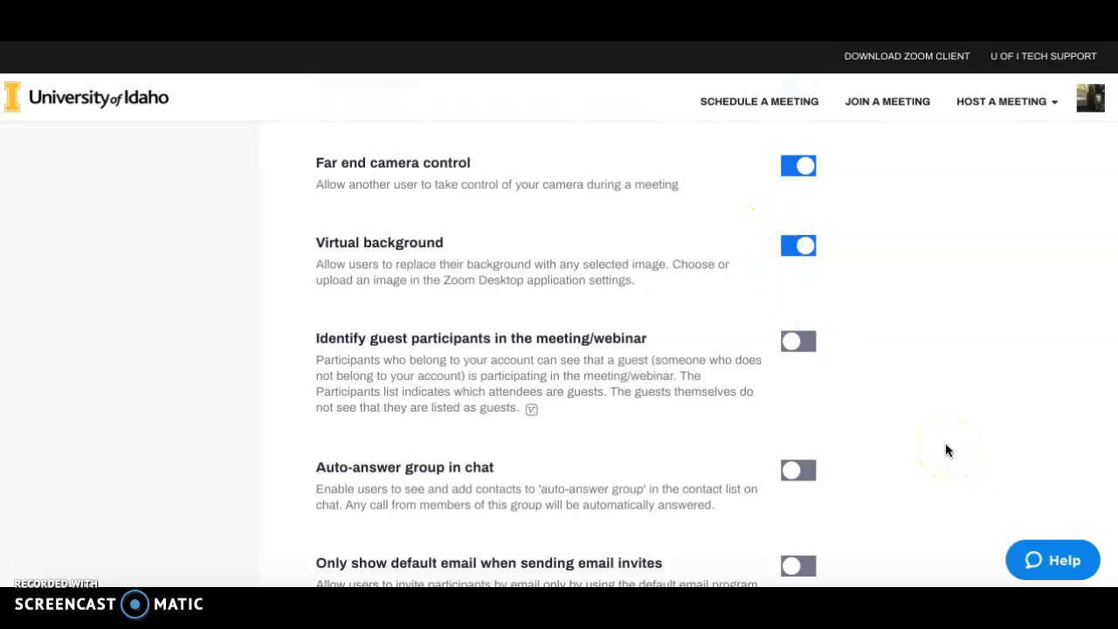
pyautogui.scroll(-4, 955, 454)
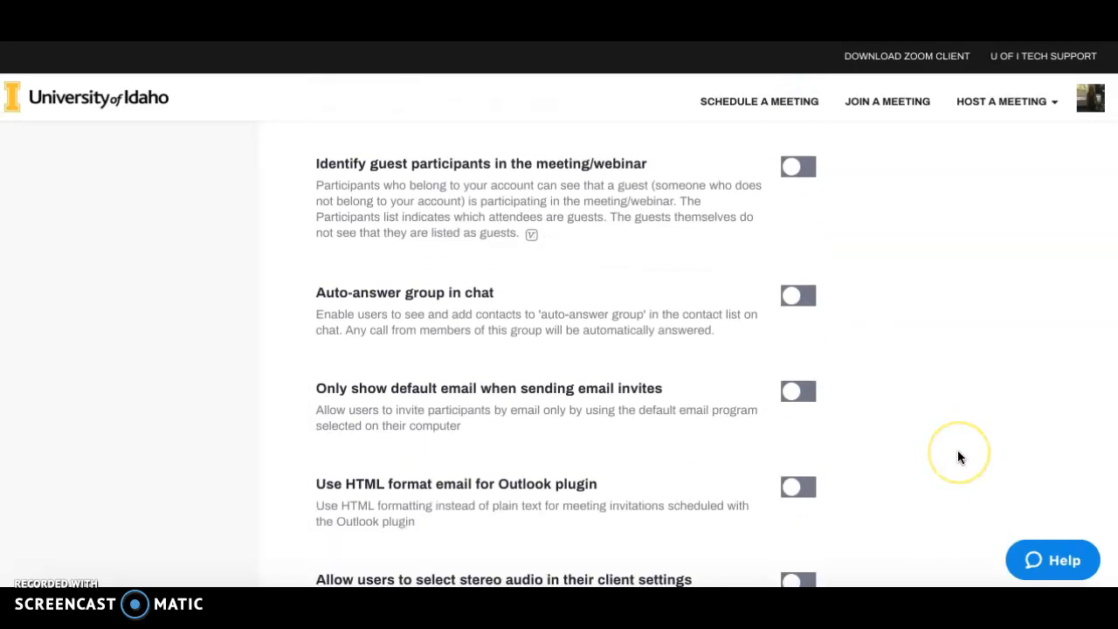
pyautogui.scroll(-4, 958, 451)
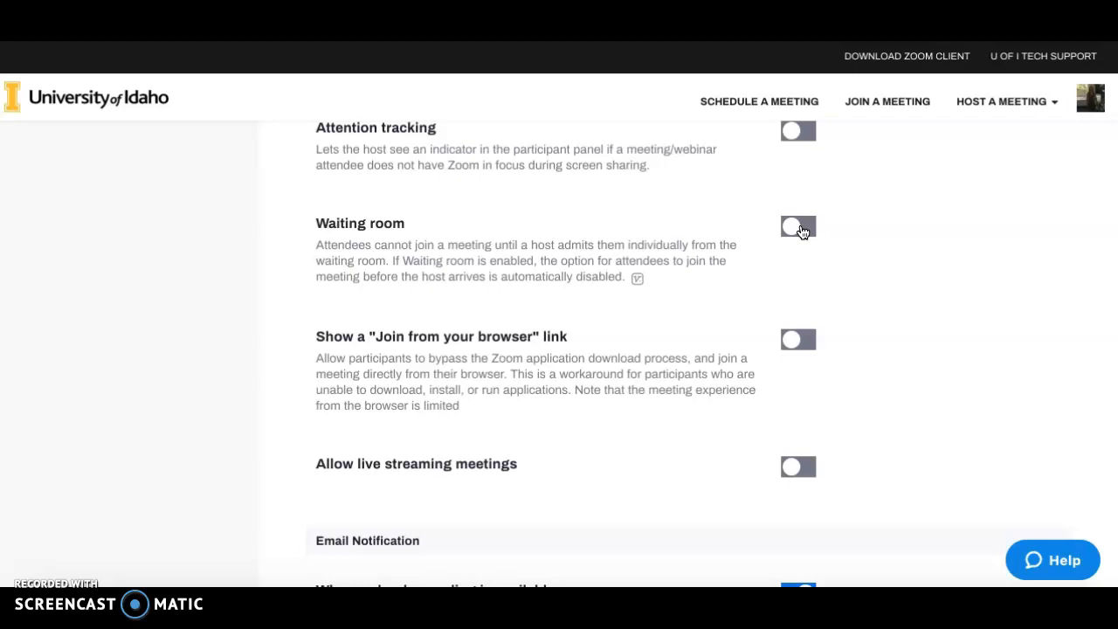
# Step: Examine the Email Notification and Other settings, including the invitation email and Schedule Privilege options
pyautogui.scroll(-5, 878, 350)
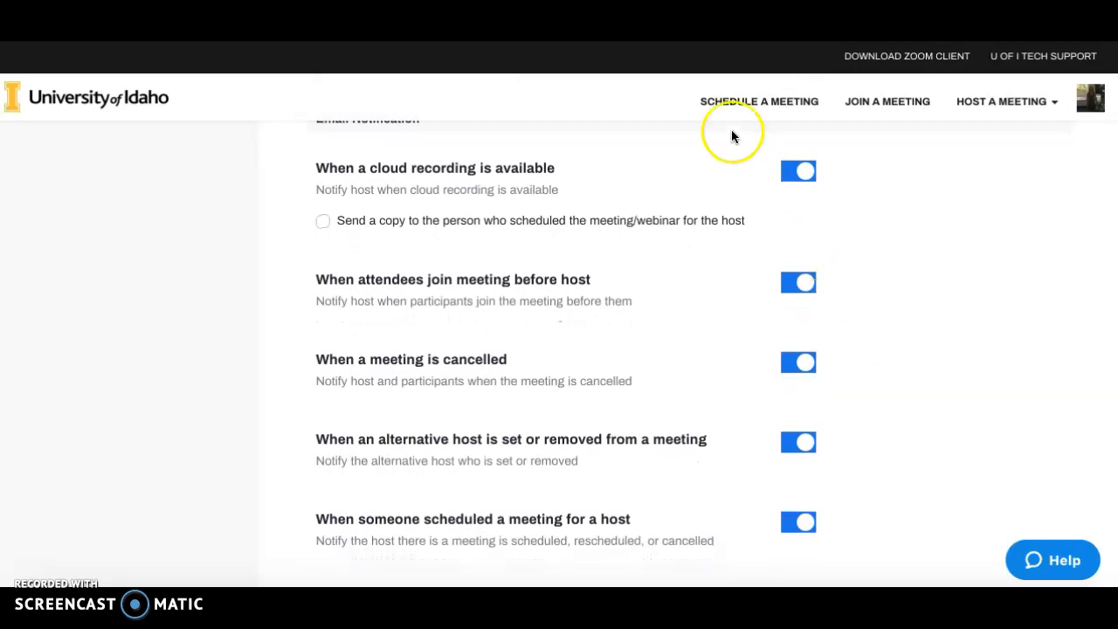
pyautogui.scroll(1, 682, 468)
pyautogui.scroll(-1, 683, 469)
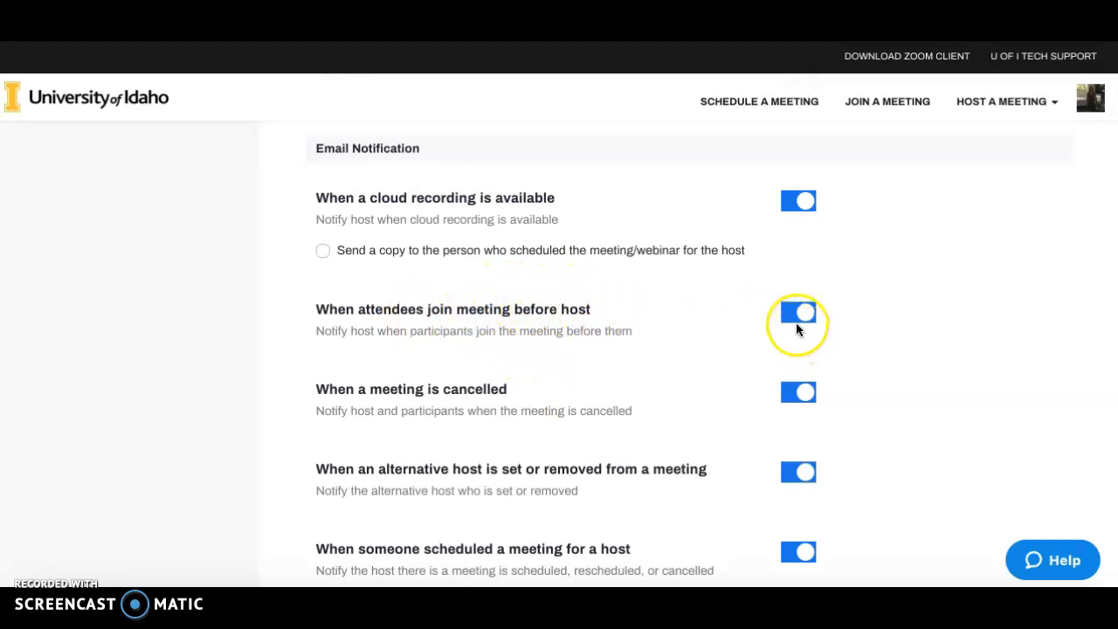
pyautogui.scroll(-2, 827, 441)
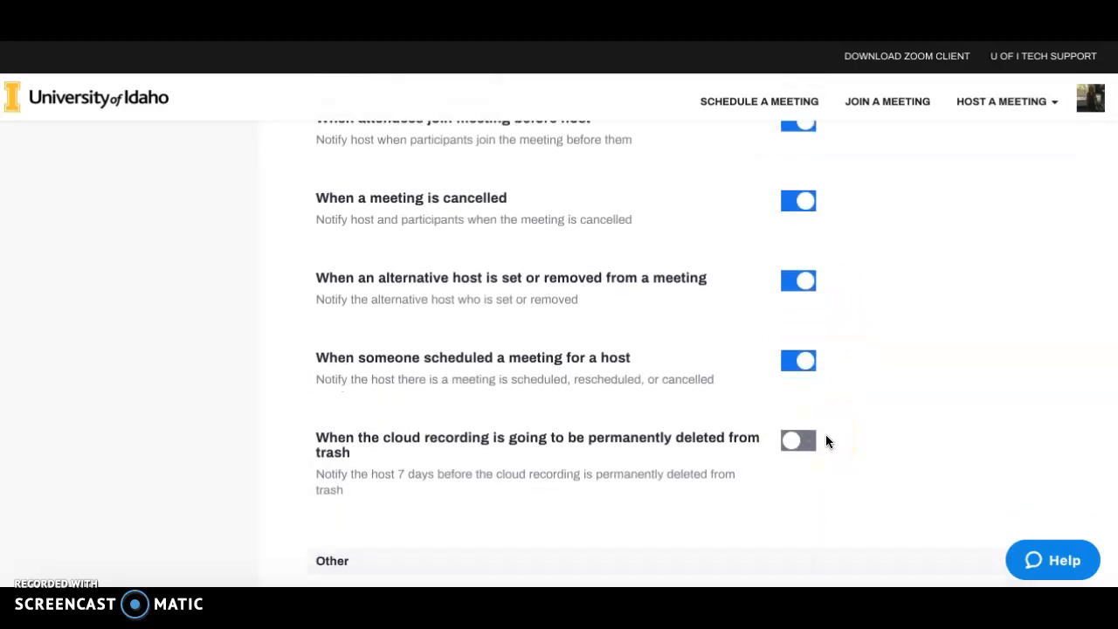
pyautogui.scroll(-5, 848, 476)
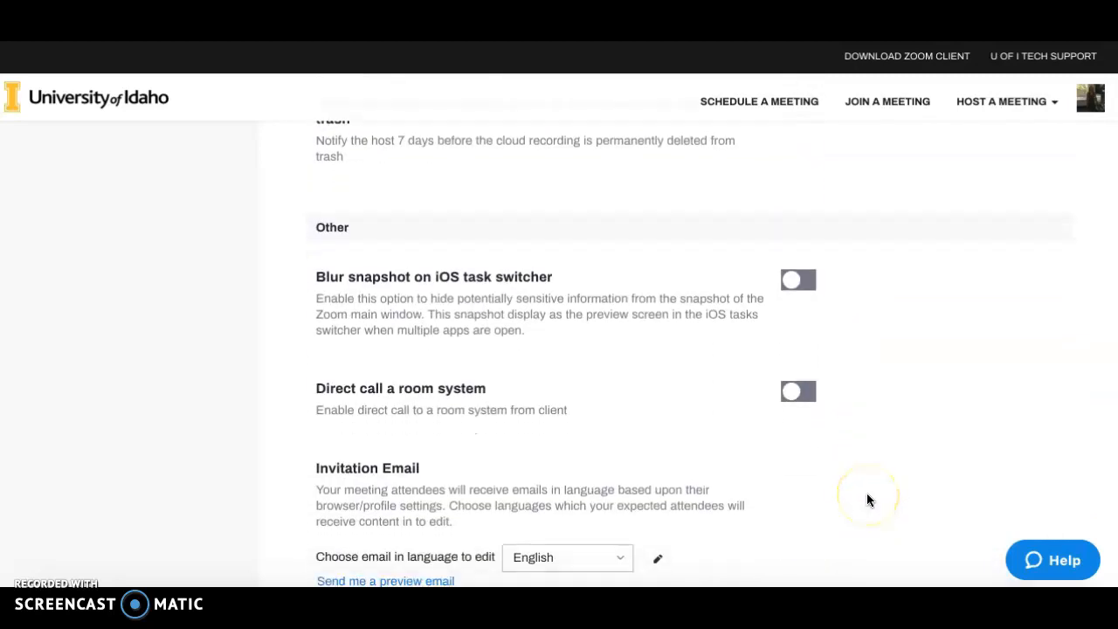
pyautogui.scroll(-3, 868, 500)
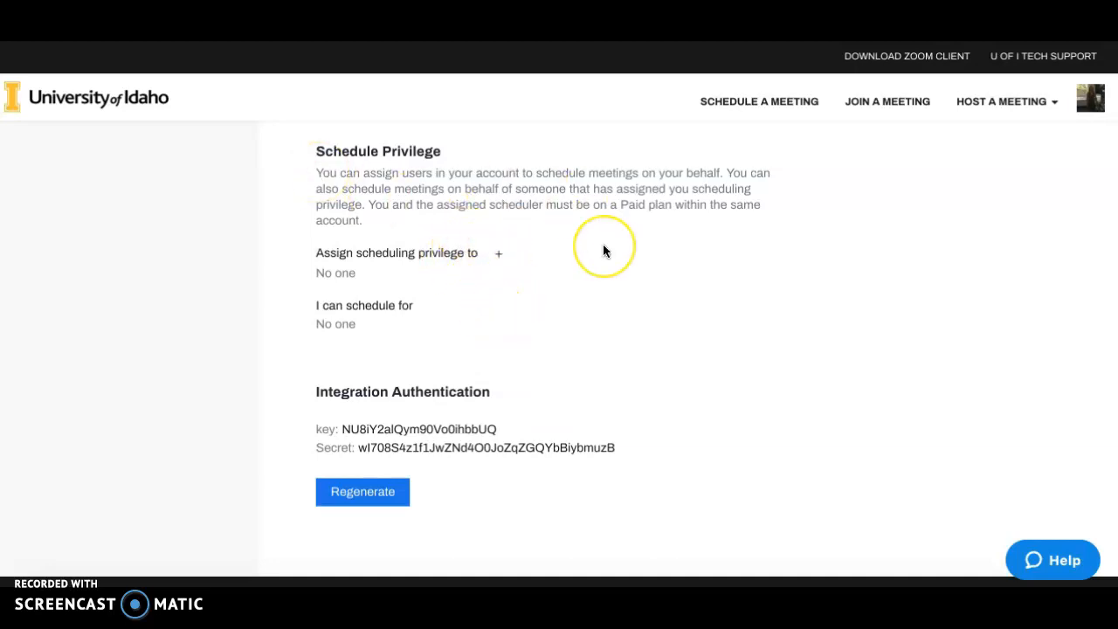
# Step: Examine the Recording settings for local, cloud, and automatic recording, access restrictions, and recording notifications
pyautogui.scroll(20, 603, 250)
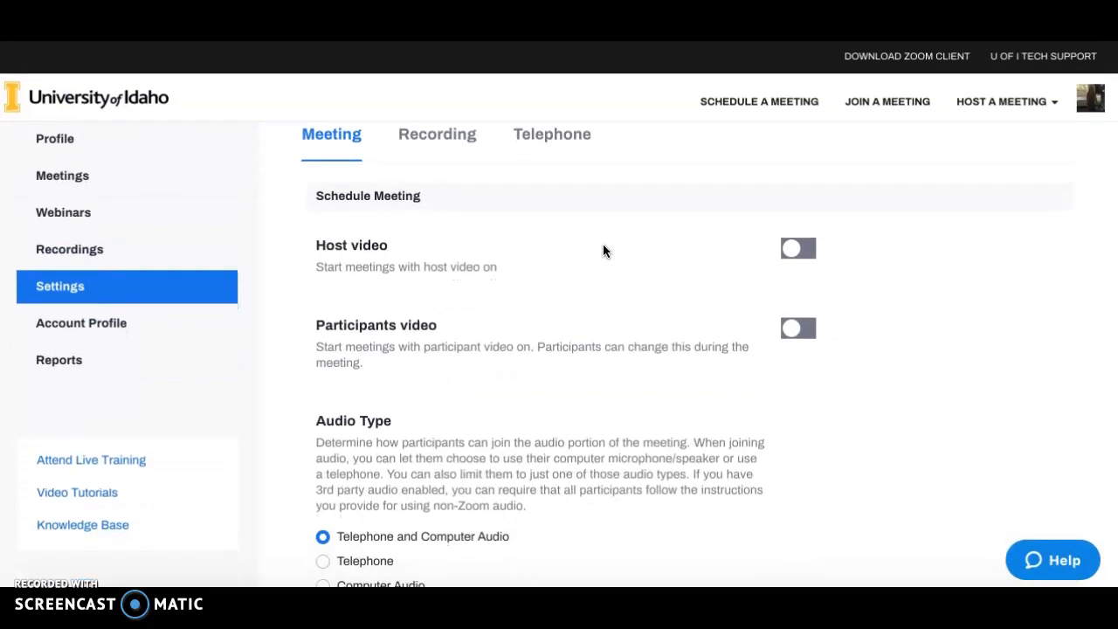
pyautogui.click(437, 141)
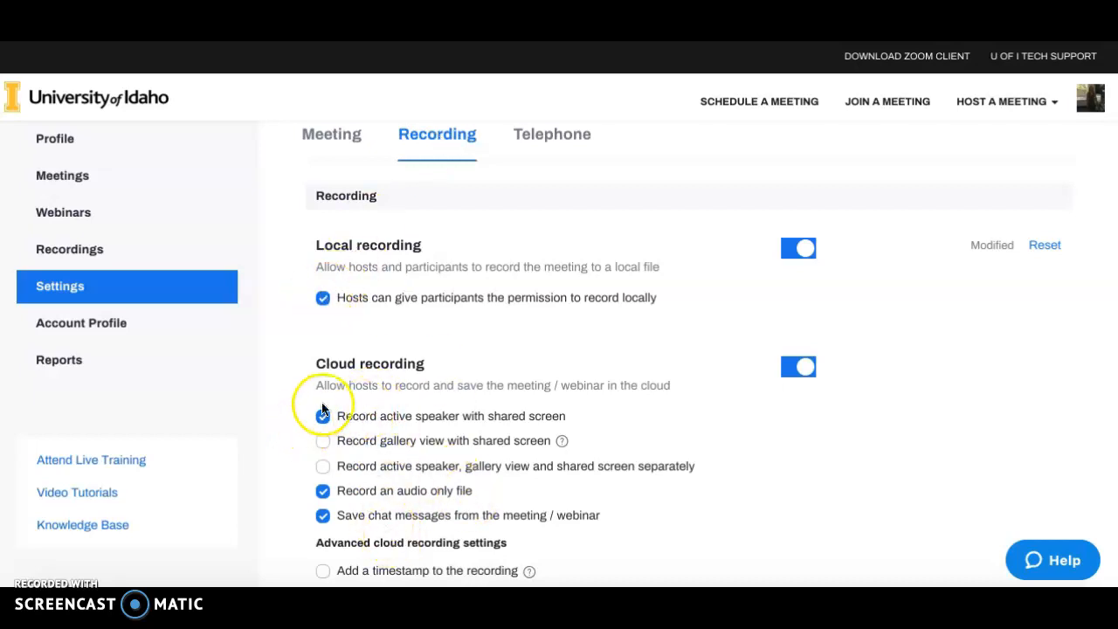
pyautogui.scroll(-6, 691, 556)
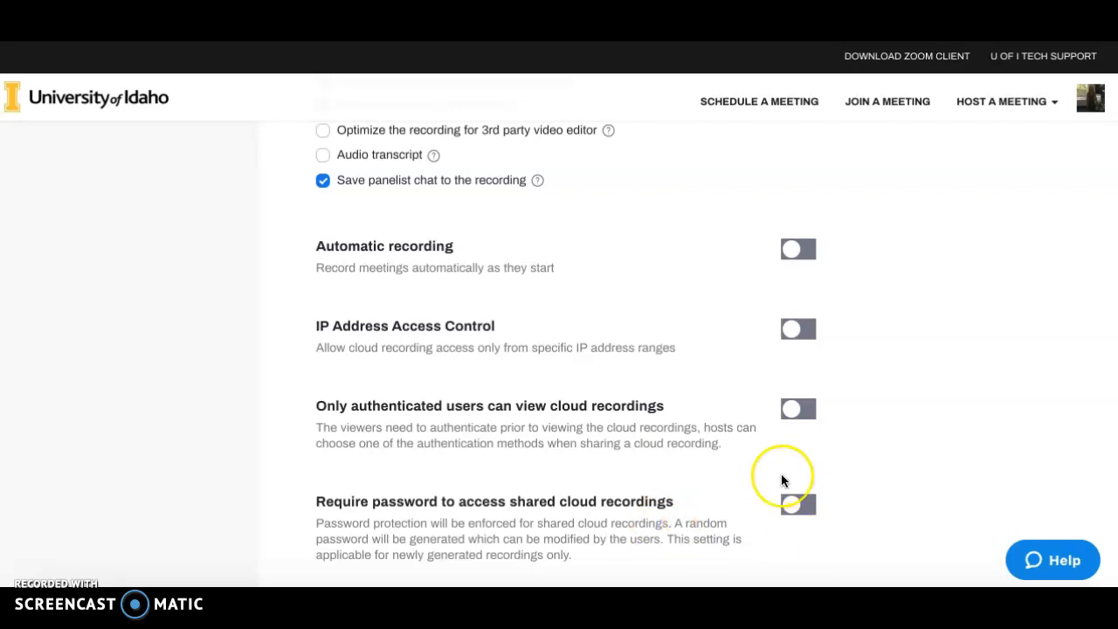
pyautogui.scroll(-6, 781, 479)
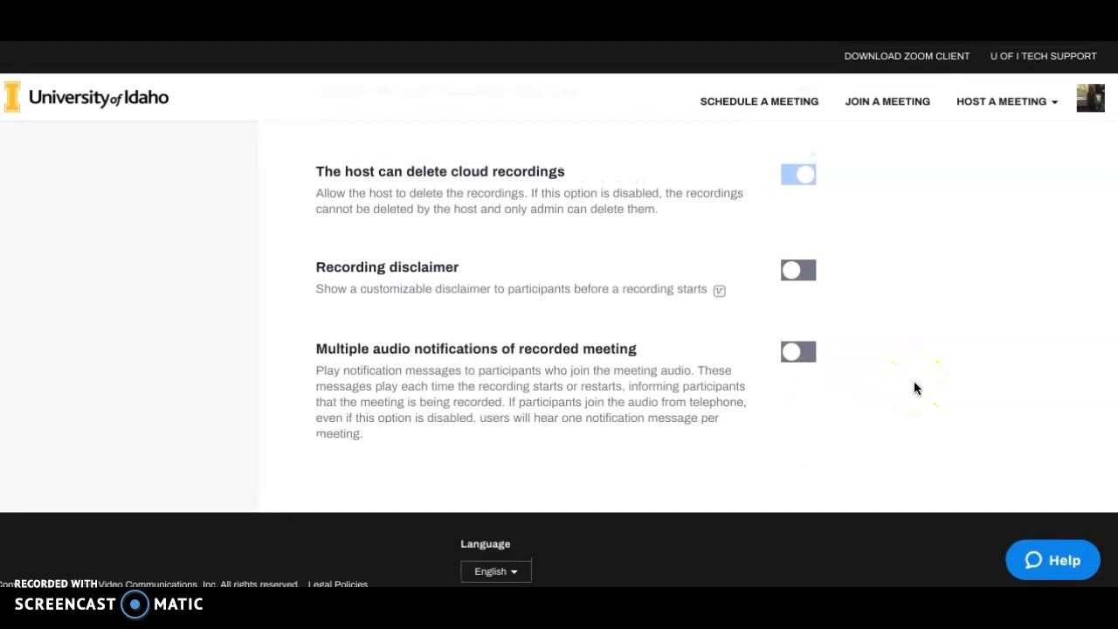
pyautogui.scroll(10, 914, 381)
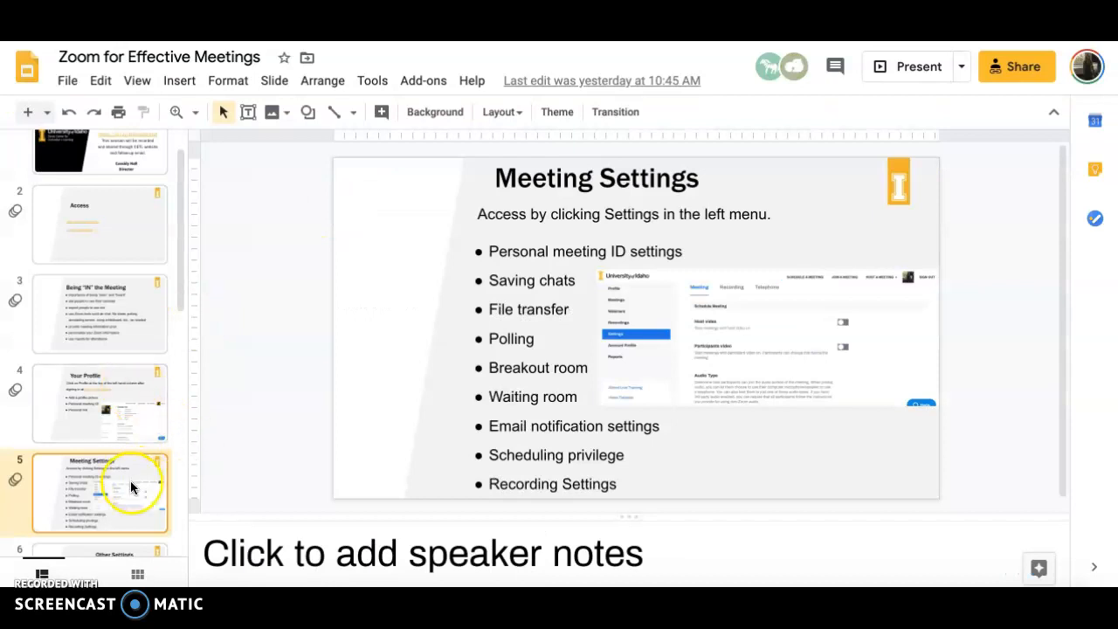
# Step: Show the Other Settings slide in Google Slides and examine the My Video and Meetings options in the Zoom meeting's video settings
pyautogui.press('Down')
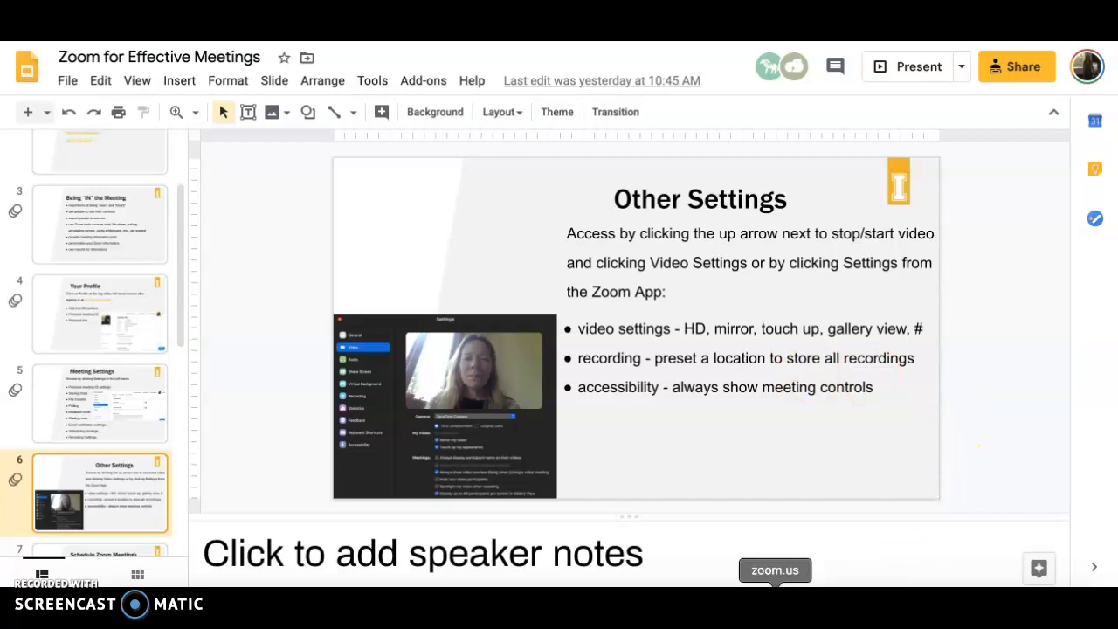
pyautogui.click(775, 584)
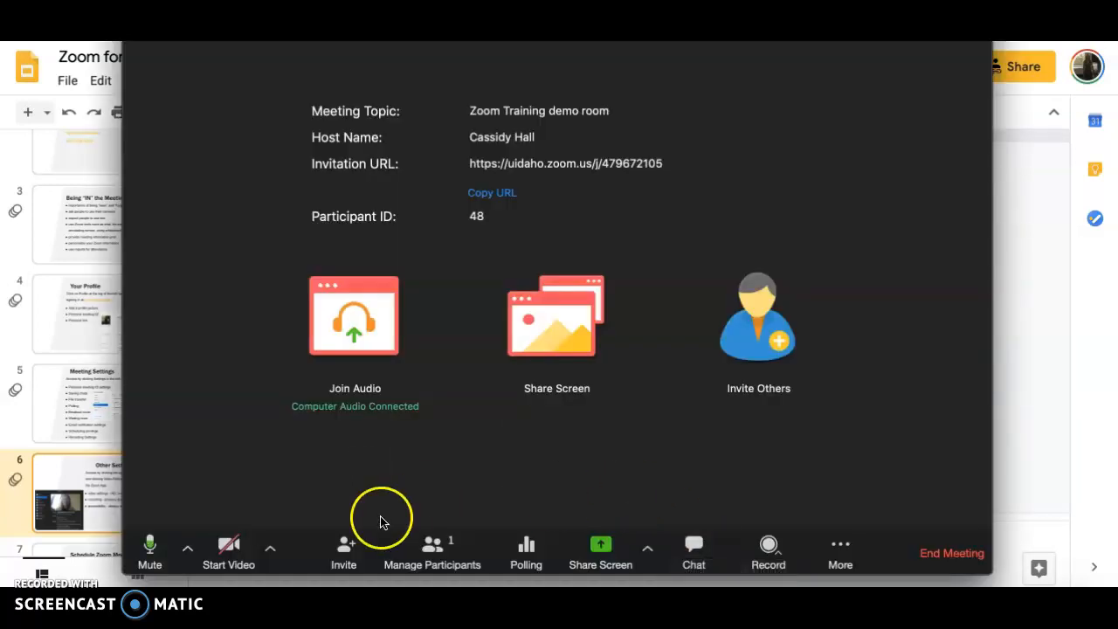
pyautogui.click(270, 551)
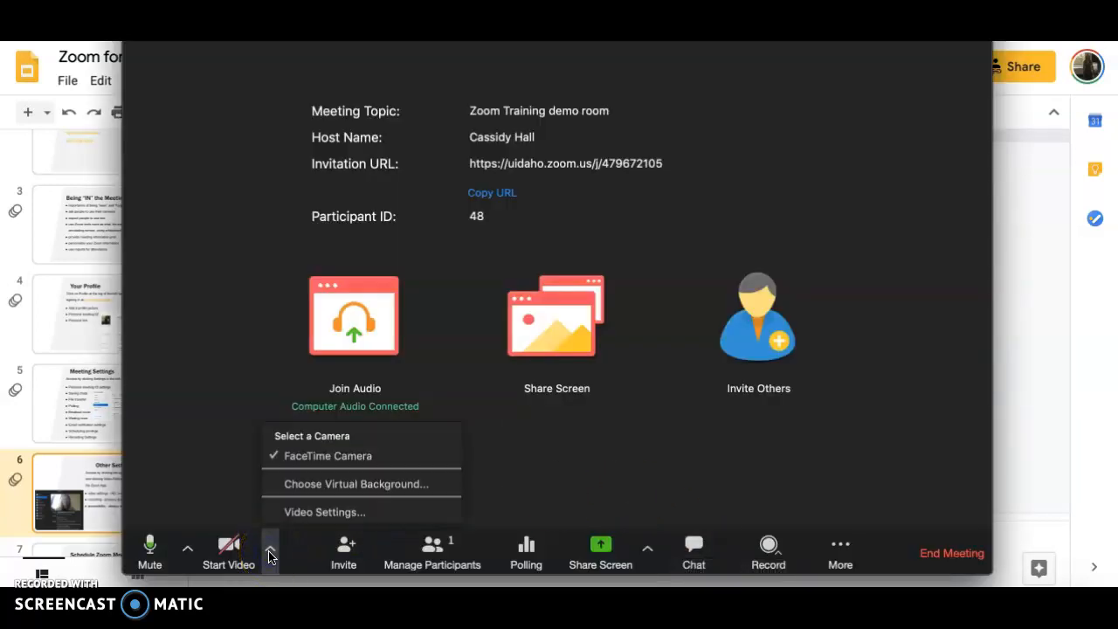
pyautogui.click(319, 513)
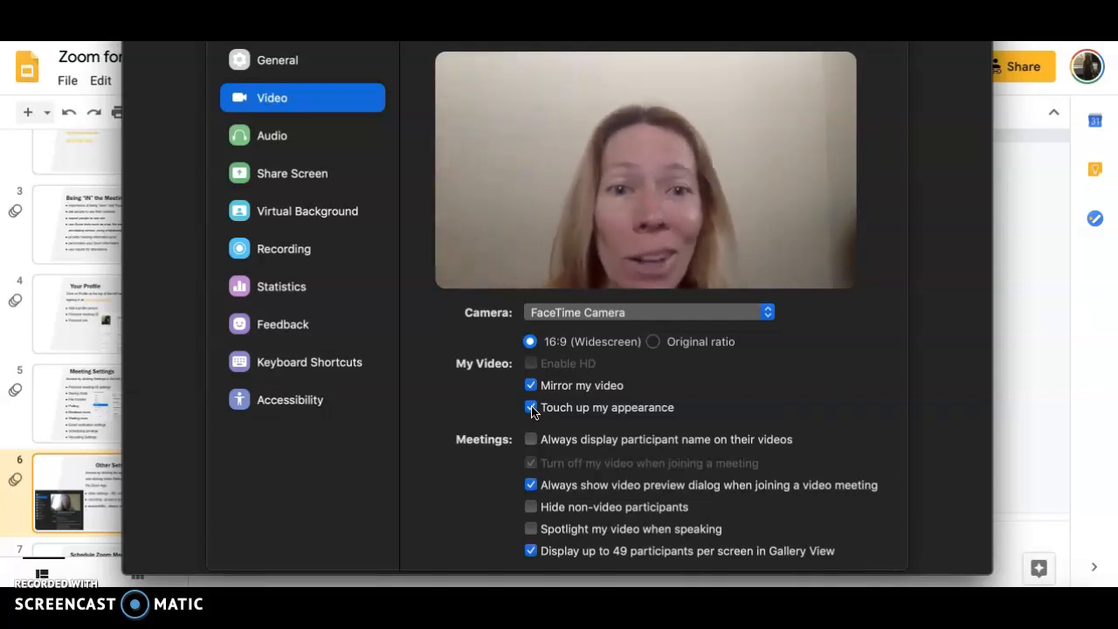
pyautogui.click(531, 415)
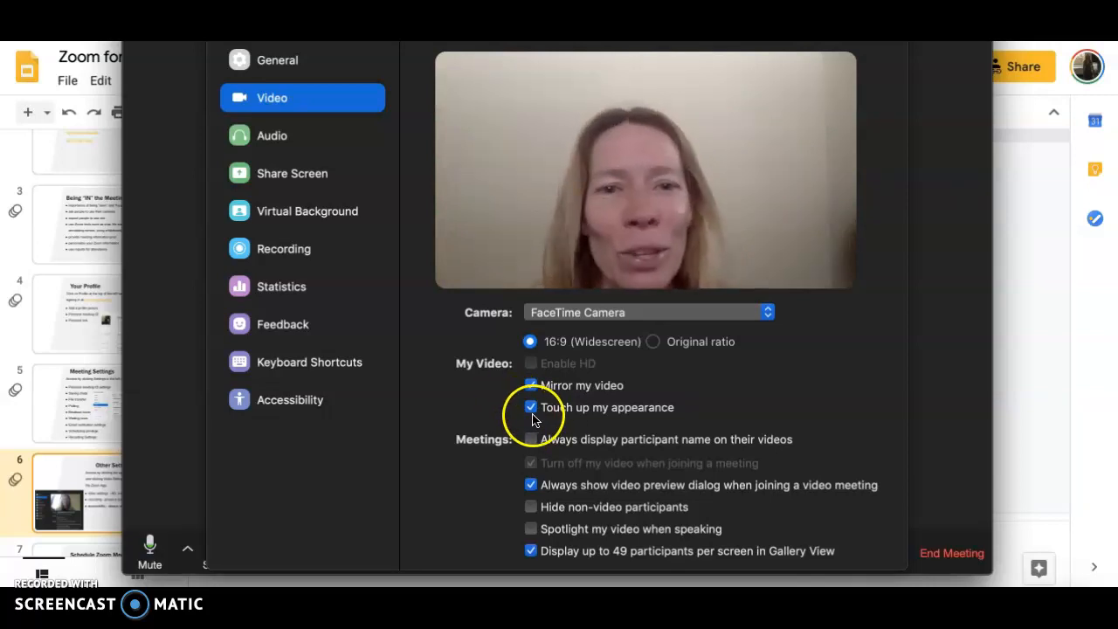
pyautogui.scroll(-1, 579, 474)
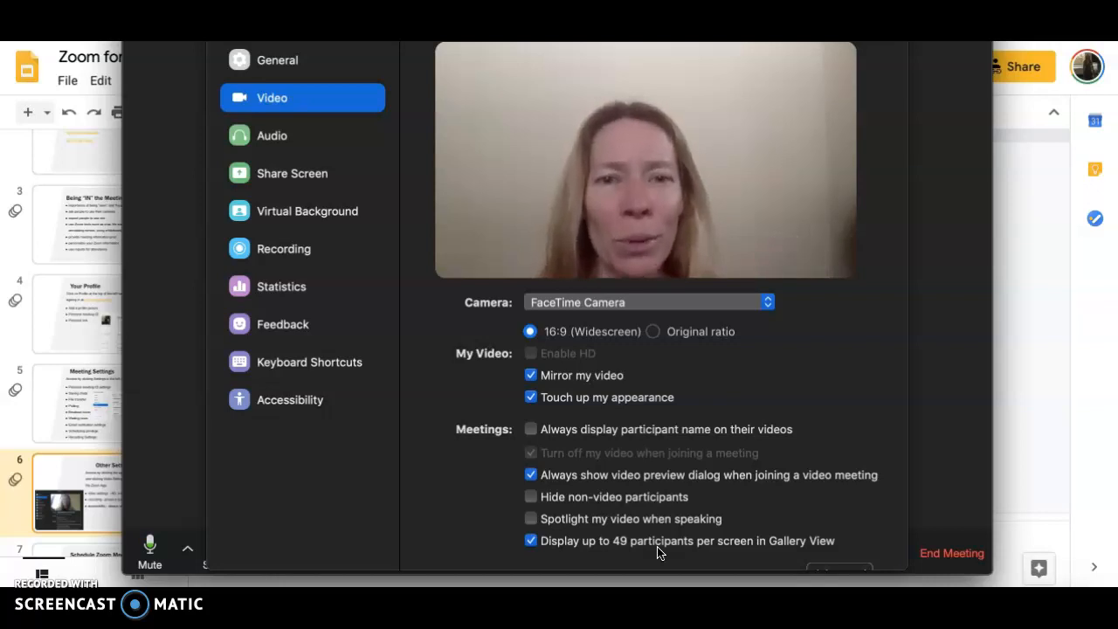
# Step: Enable the virtual background feature despite the processor recommendation
pyautogui.click(335, 215)
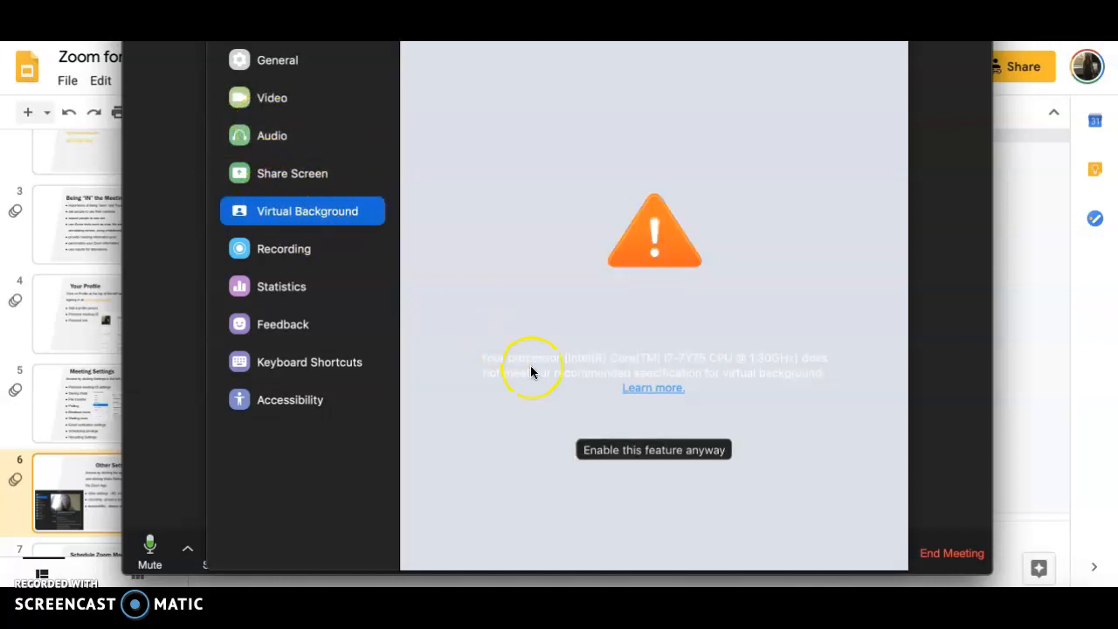
pyautogui.click(596, 450)
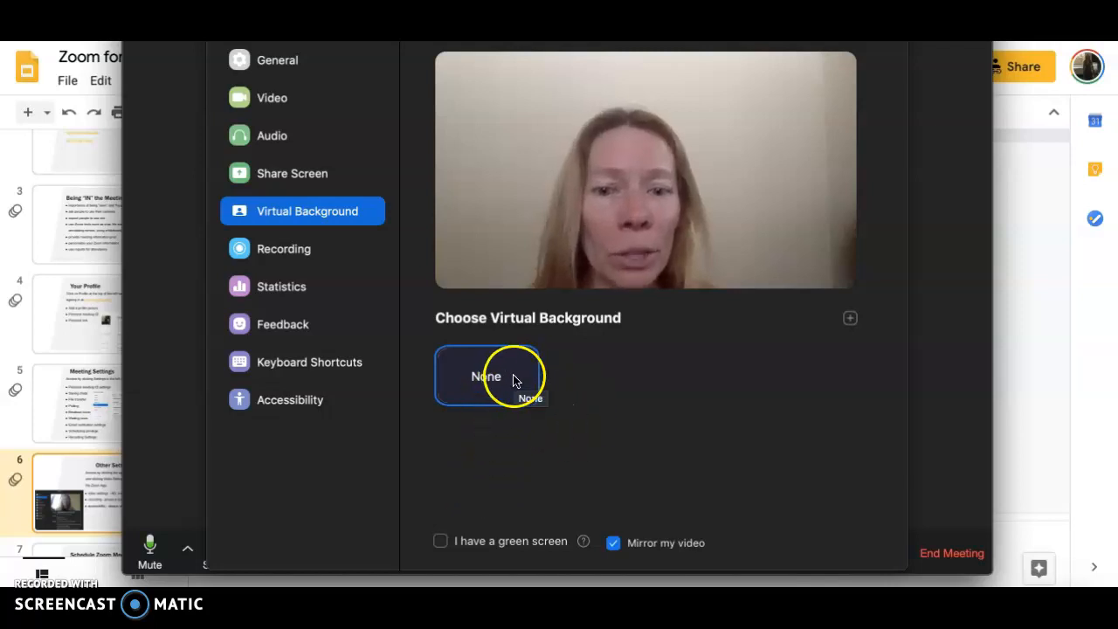
# Step: Examine the recording storage location and options in the Zoom app, and open the Accessibility settings
pyautogui.click(269, 249)
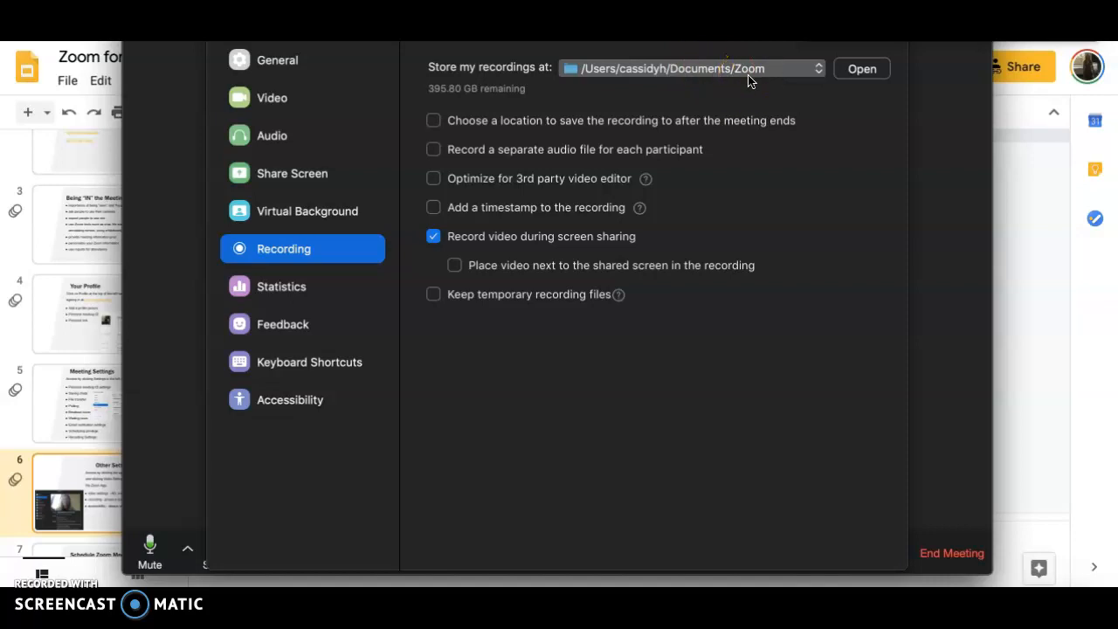
pyautogui.click(295, 400)
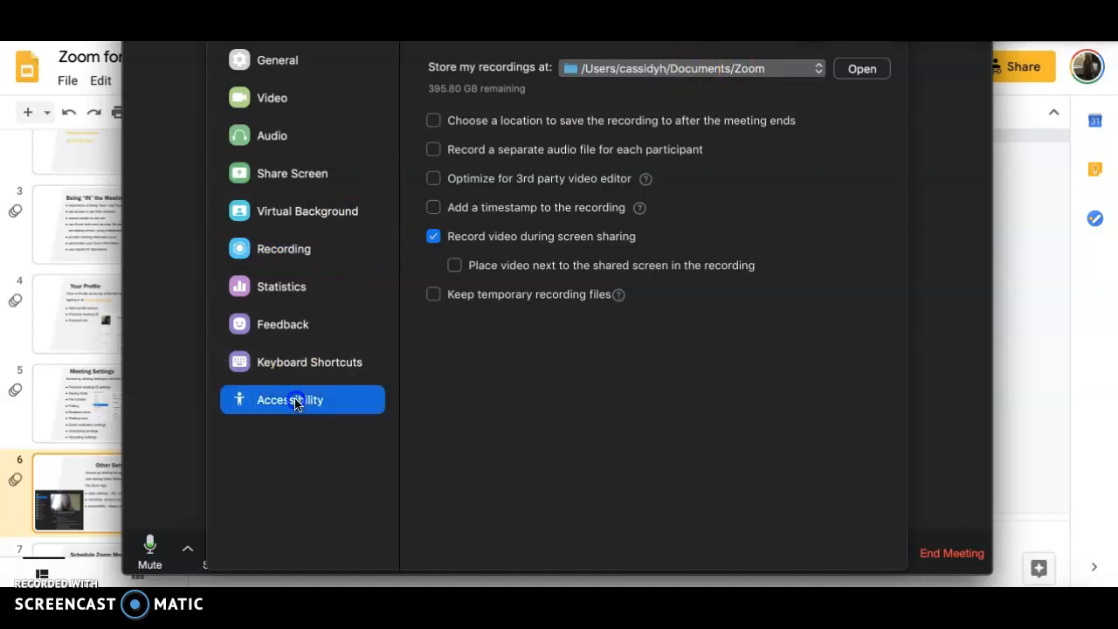